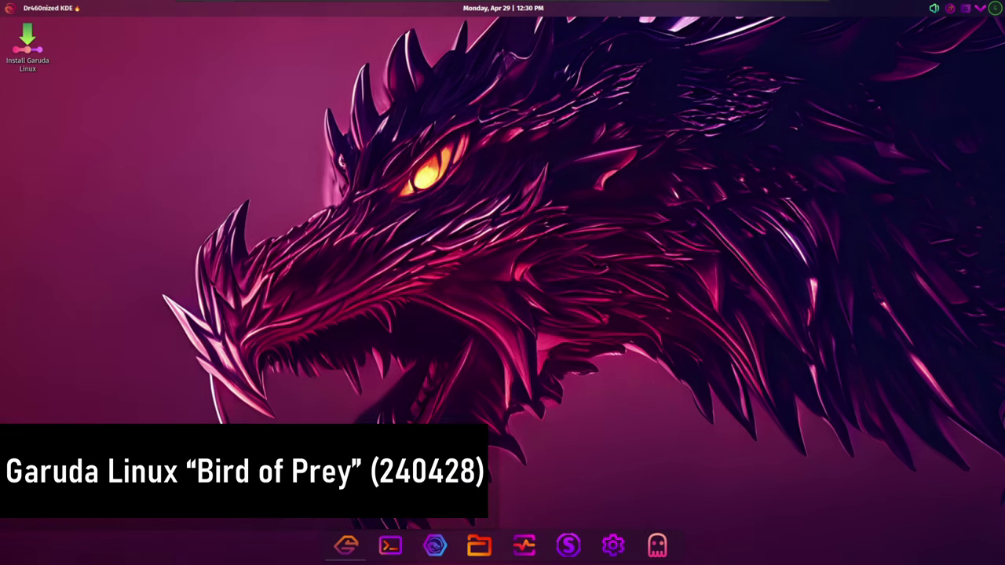
- View the Garuda Linux system summary in a Konsole terminal and close the terminal
{"action": "key", "text": "ctrl+alt+t"}
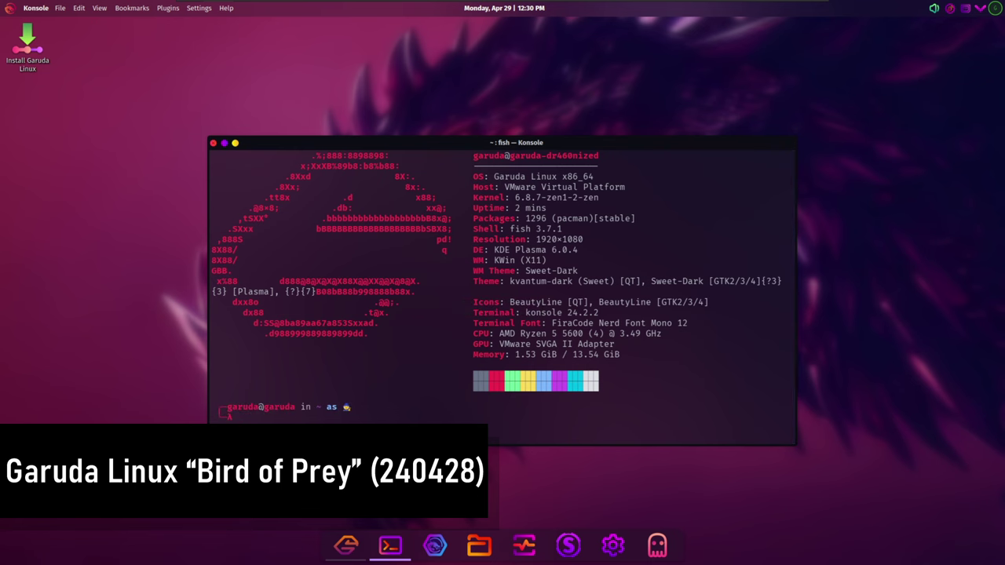
{"action": "left_click", "coordinate": [213, 143]}
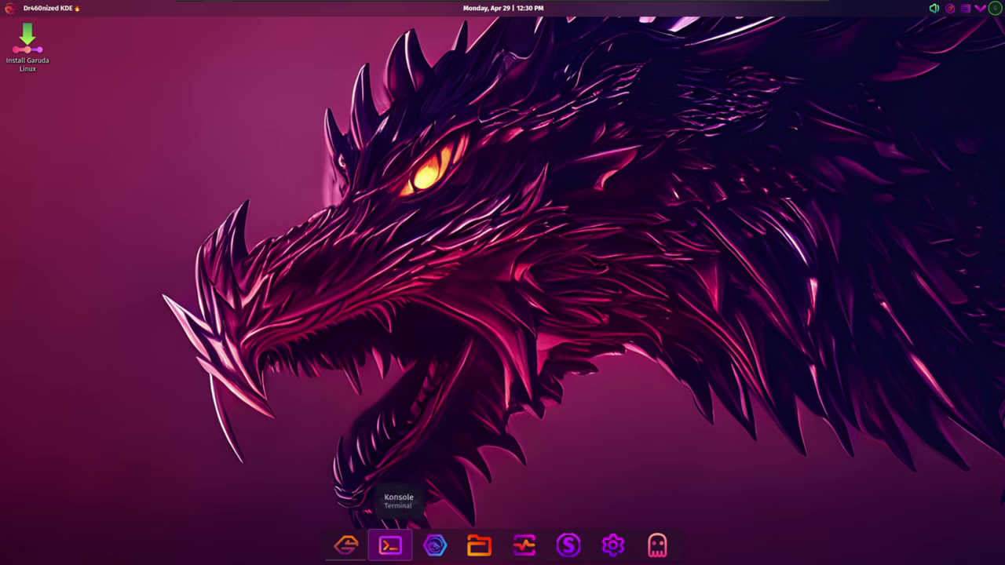
{"action": "left_click", "coordinate": [390, 546]}
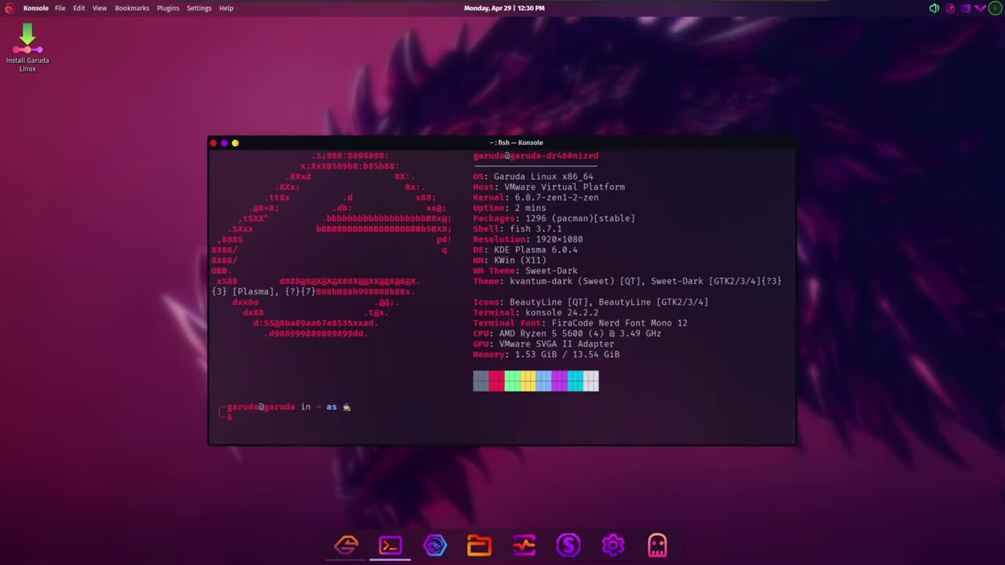
{"action": "left_click", "coordinate": [213, 143]}
- Look through the tools and services in Garuda Welcome, view its version information, and close it
{"action": "left_click", "coordinate": [345, 546]}
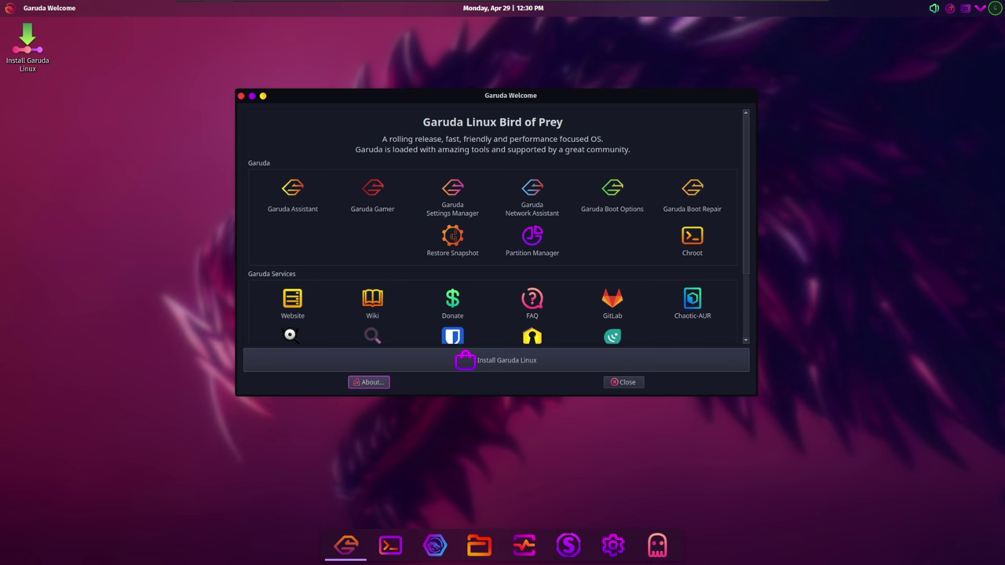
{"action": "scroll", "coordinate": [452, 235], "scroll_direction": "down", "scroll_amount": 1}
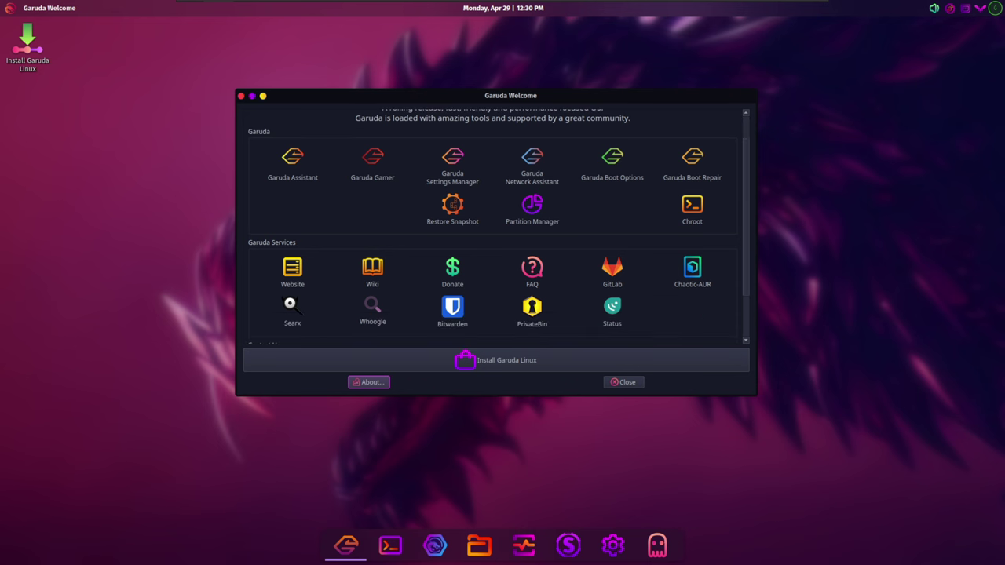
{"action": "scroll", "coordinate": [499, 227], "scroll_direction": "down", "scroll_amount": 2}
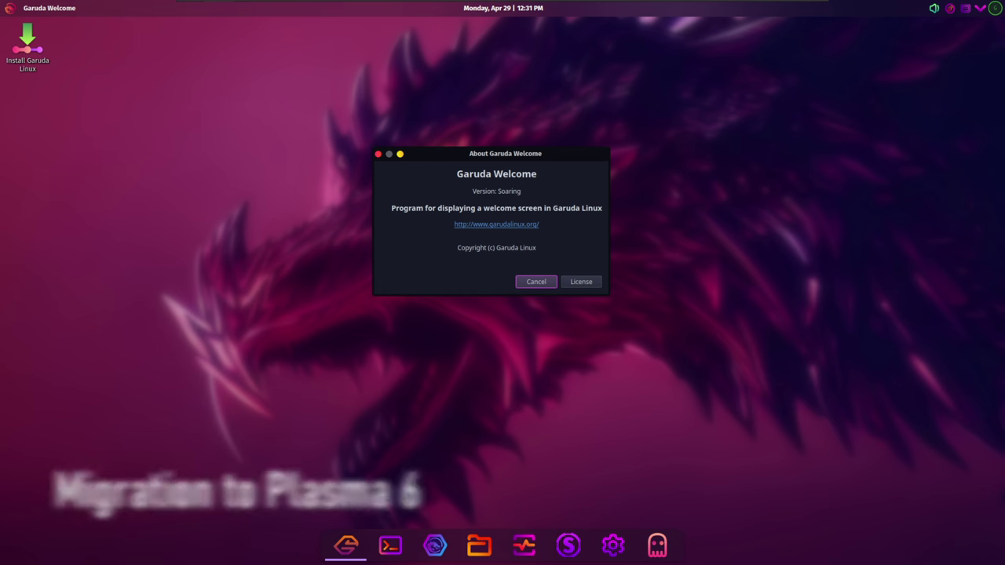
{"action": "key", "text": "Escape"}
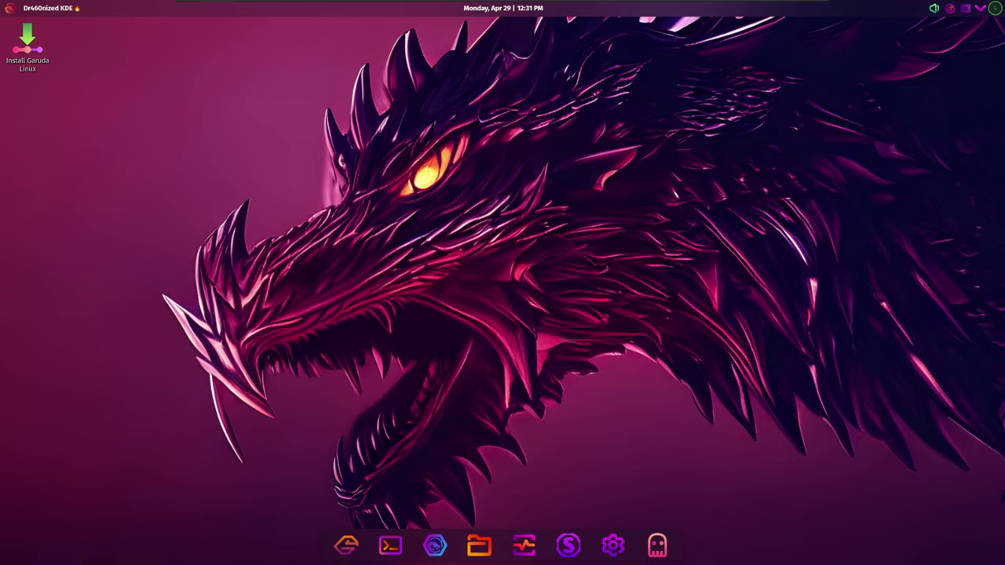
- Check the kernel details in a terminal with uname -a and uname -r, and close the terminal
{"action": "key", "text": "ctrl+alt+t"}
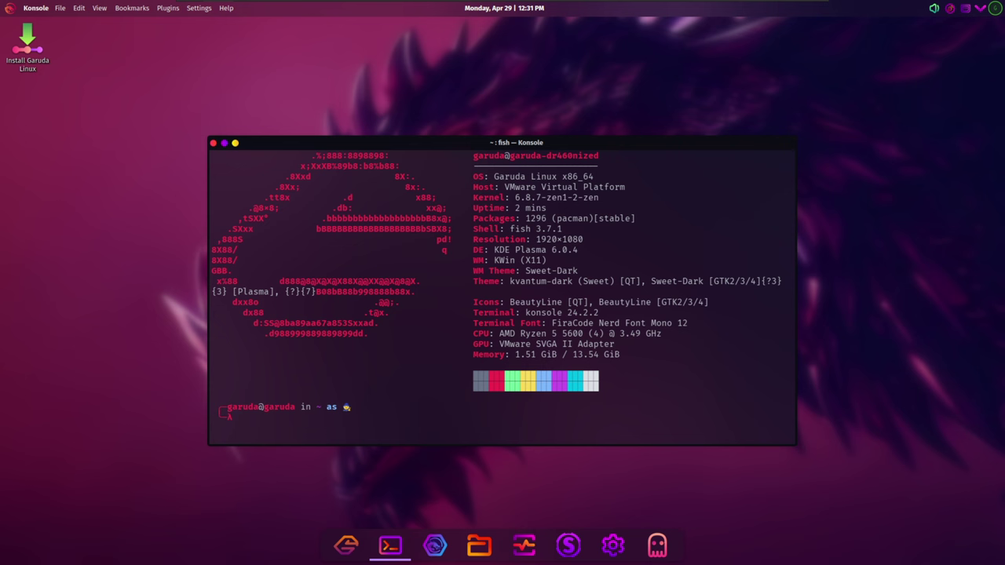
{"action": "type", "text": "uname -a"}
{"action": "key", "text": "Return"}
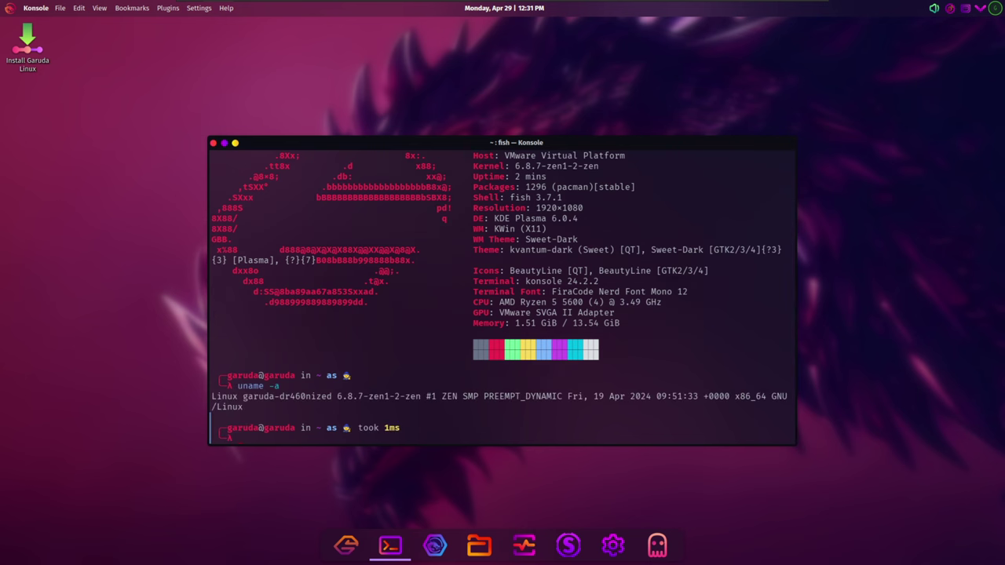
{"action": "type", "text": "uname -r"}
{"action": "key", "text": "Return"}
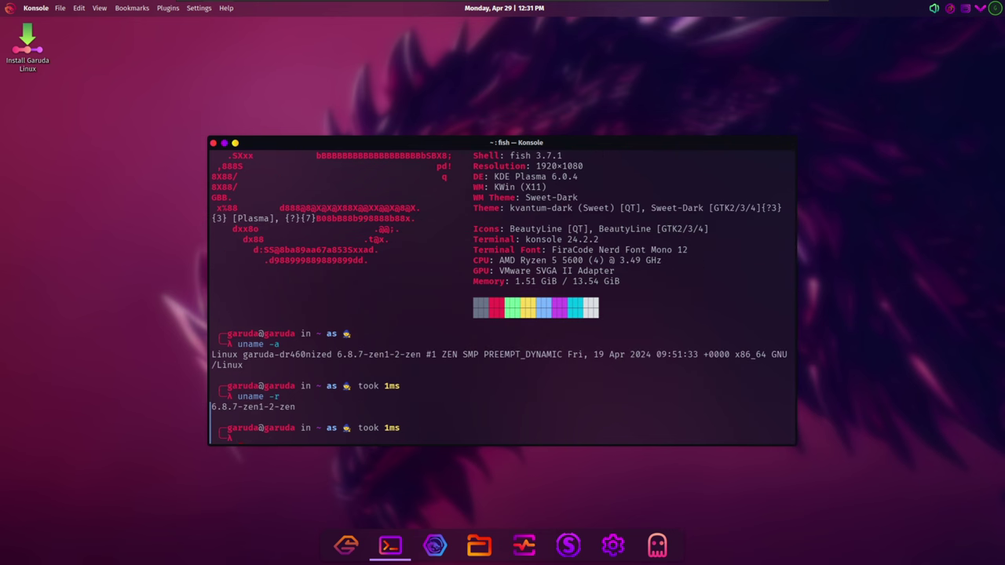
{"action": "key", "text": "alt+F4"}
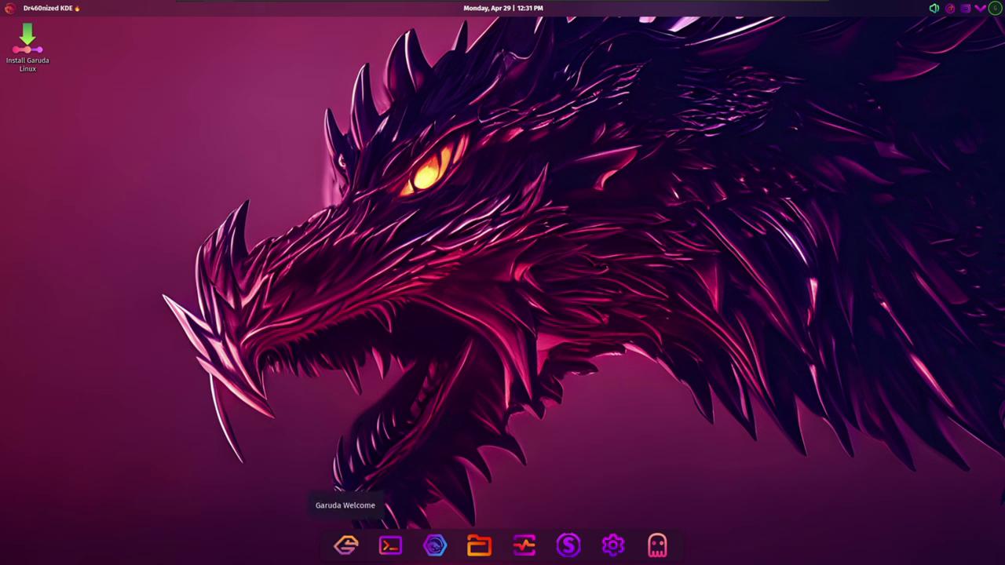
- Open the Dolphin file manager, view its version in About Dolphin, and close it
{"action": "left_click", "coordinate": [479, 545]}
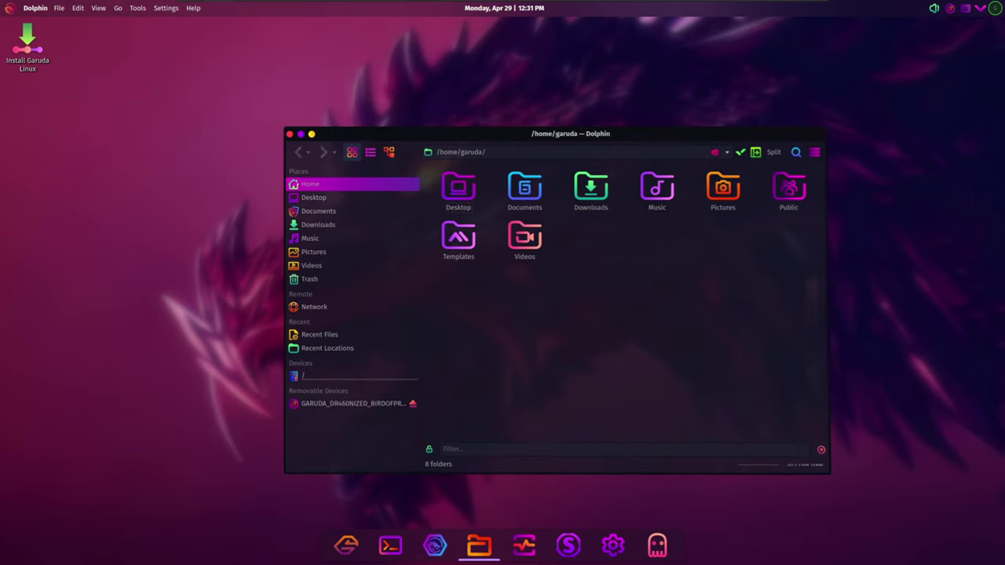
{"action": "left_click", "coordinate": [835, 152]}
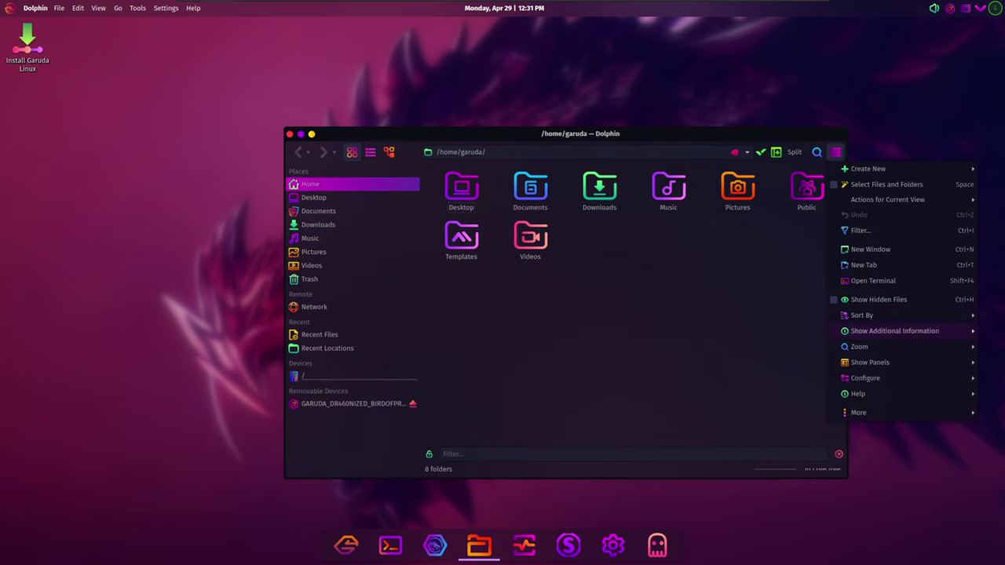
{"action": "mouse_move", "coordinate": [858, 393]}
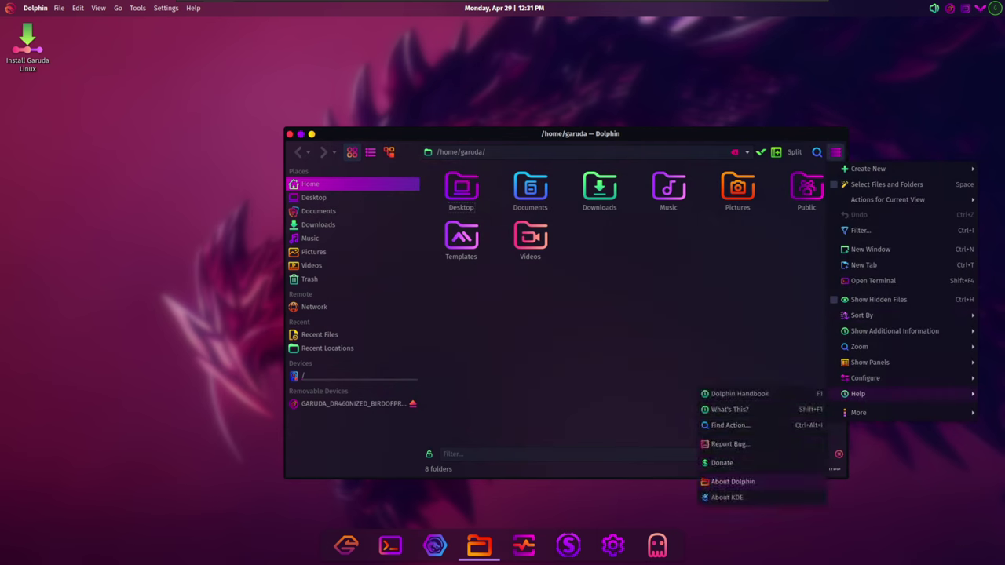
{"action": "left_click", "coordinate": [733, 481]}
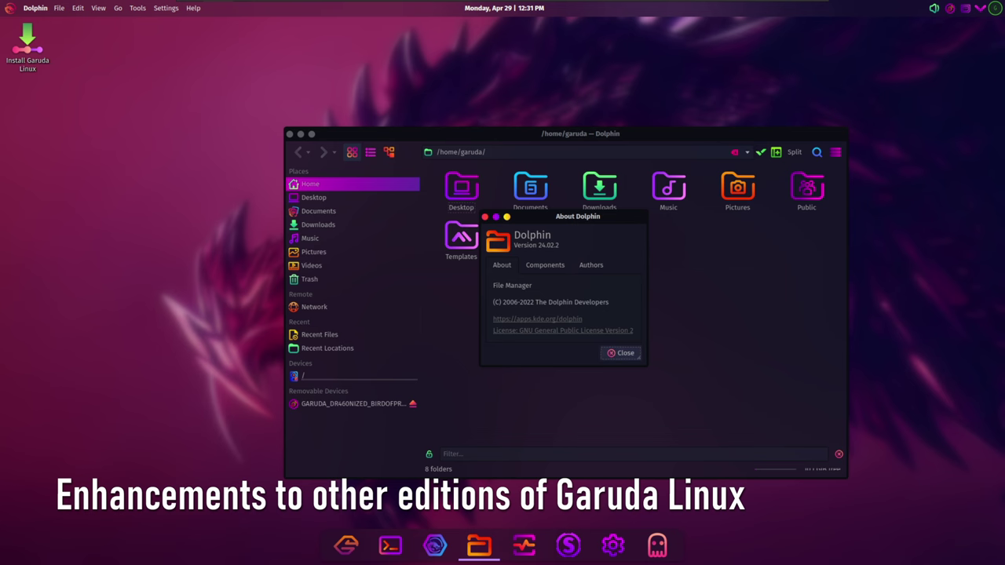
{"action": "left_click", "coordinate": [620, 353]}
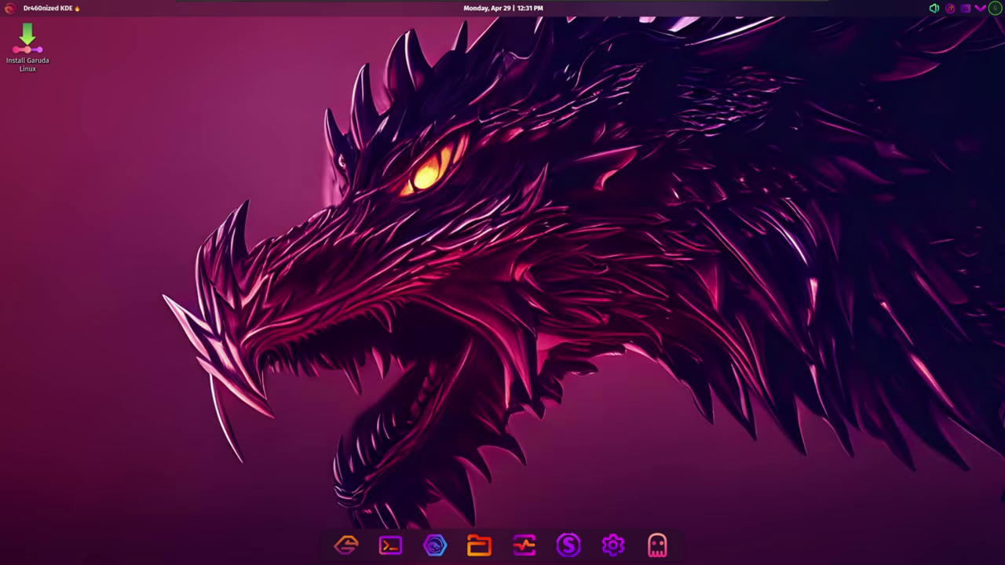
- Open System Settings and look through the whole category list from Mouse & Touchpad down to Session
{"action": "left_click", "coordinate": [613, 546]}
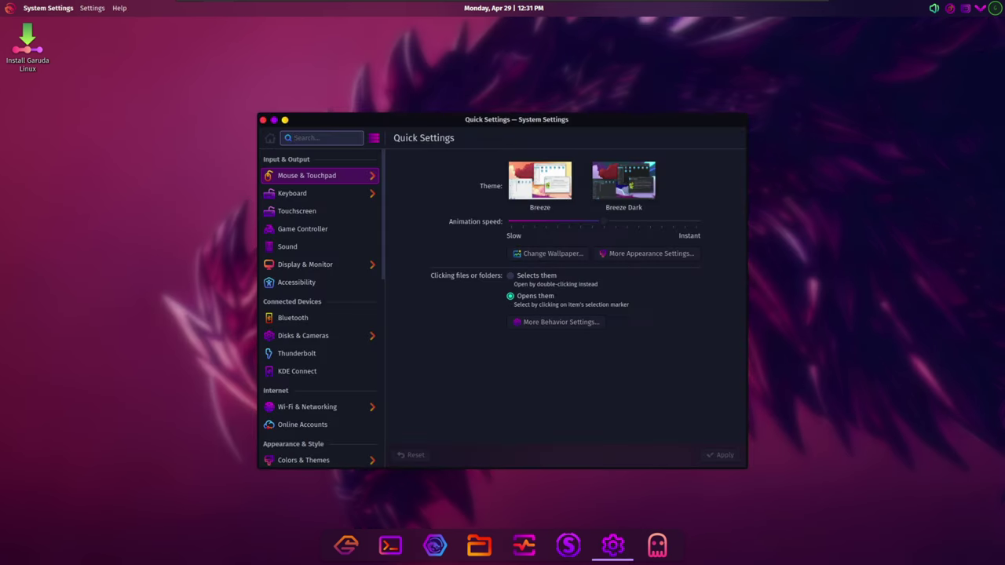
{"action": "key", "text": "Down"}
{"action": "key", "text": "Down"}
{"action": "key", "text": "Down"}
{"action": "key", "text": "Down"}
{"action": "key", "text": "Down"}
{"action": "key", "text": "Down"}
{"action": "key", "text": "Down"}
{"action": "key", "text": "Down"}
{"action": "key", "text": "Down"}
{"action": "key", "text": "Down"}
{"action": "key", "text": "Down"}
{"action": "key", "text": "Down"}
{"action": "key", "text": "Down"}
{"action": "key", "text": "Down"}
{"action": "key", "text": "Down"}
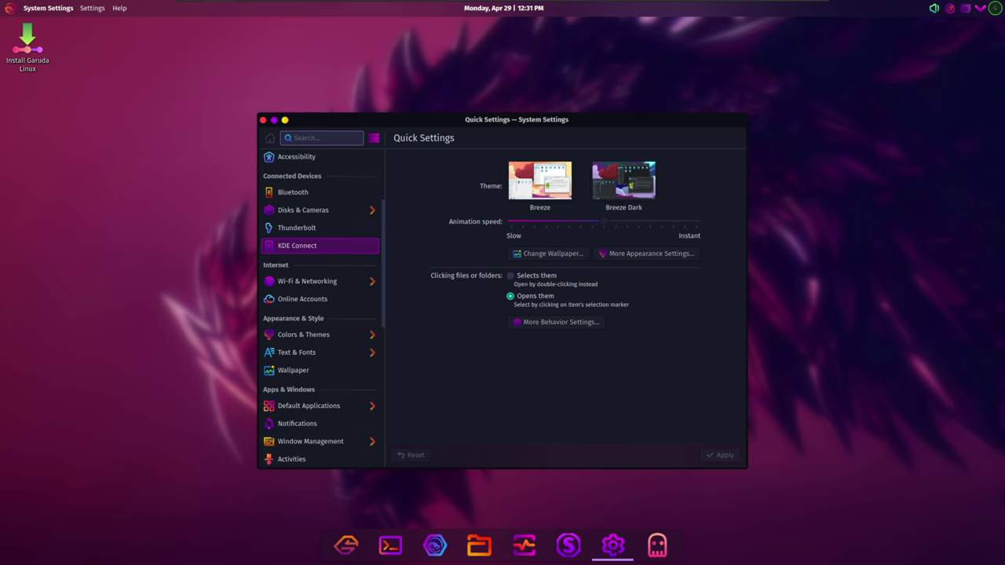
{"action": "key", "text": "Down"}
{"action": "key", "text": "Down"}
{"action": "key", "text": "Down"}
{"action": "key", "text": "Down"}
{"action": "key", "text": "Down"}
{"action": "key", "text": "Down"}
{"action": "key", "text": "Down"}
{"action": "key", "text": "Down"}
{"action": "key", "text": "Down"}
{"action": "key", "text": "Down"}
{"action": "key", "text": "Down"}
{"action": "key", "text": "Down"}
{"action": "key", "text": "Down"}
{"action": "key", "text": "Down"}
{"action": "key", "text": "Down"}
{"action": "key", "text": "Down"}
{"action": "key", "text": "Down"}
{"action": "key", "text": "Down"}
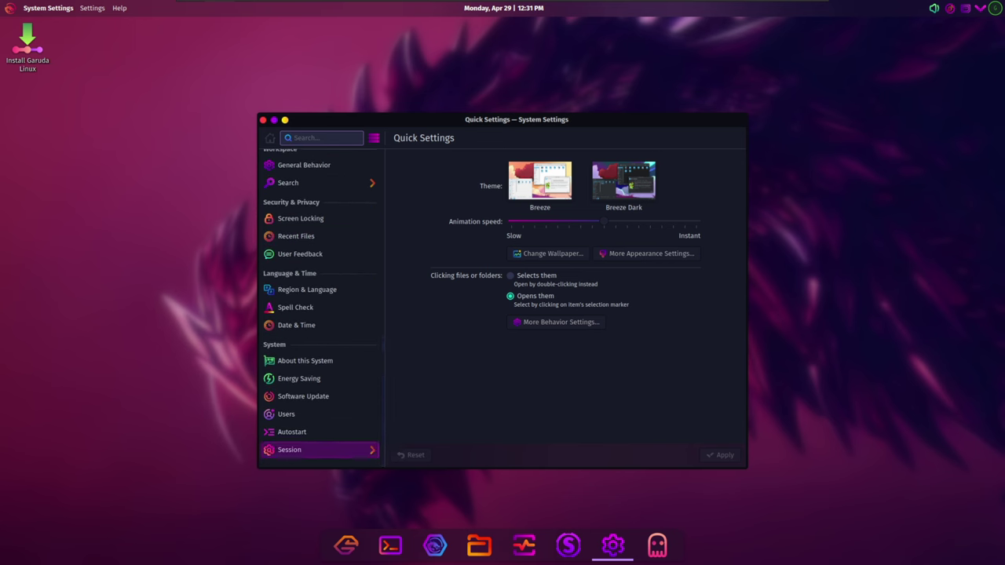
- Open the About this System page and highlight the graphics platform and KDE Plasma version values
{"action": "key", "text": "Up"}
{"action": "key", "text": "Up"}
{"action": "key", "text": "Up"}
{"action": "key", "text": "Down"}
{"action": "key", "text": "Down"}
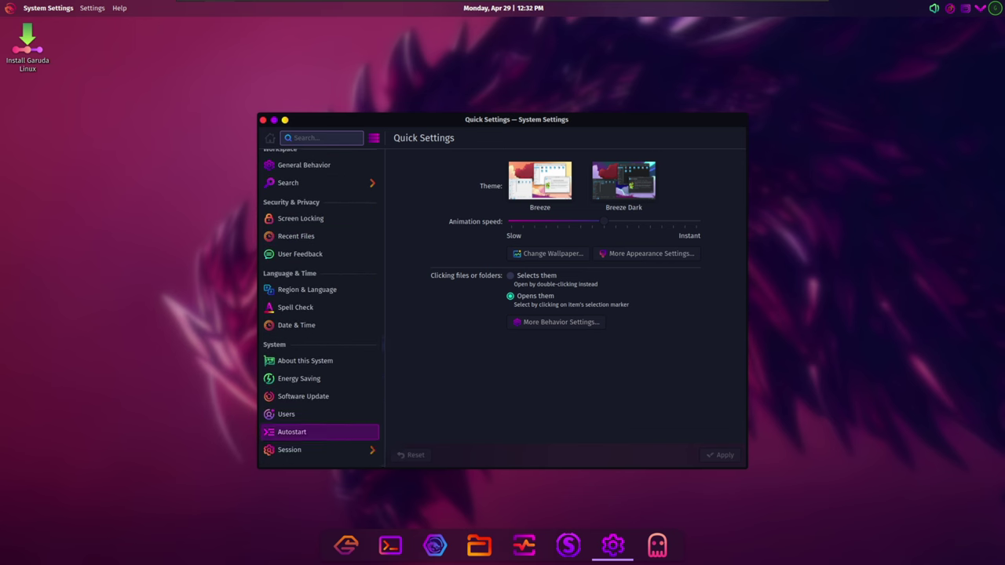
{"action": "key", "text": "Up"}
{"action": "key", "text": "Up"}
{"action": "key", "text": "Up"}
{"action": "key", "text": "Up"}
{"action": "key", "text": "Return"}
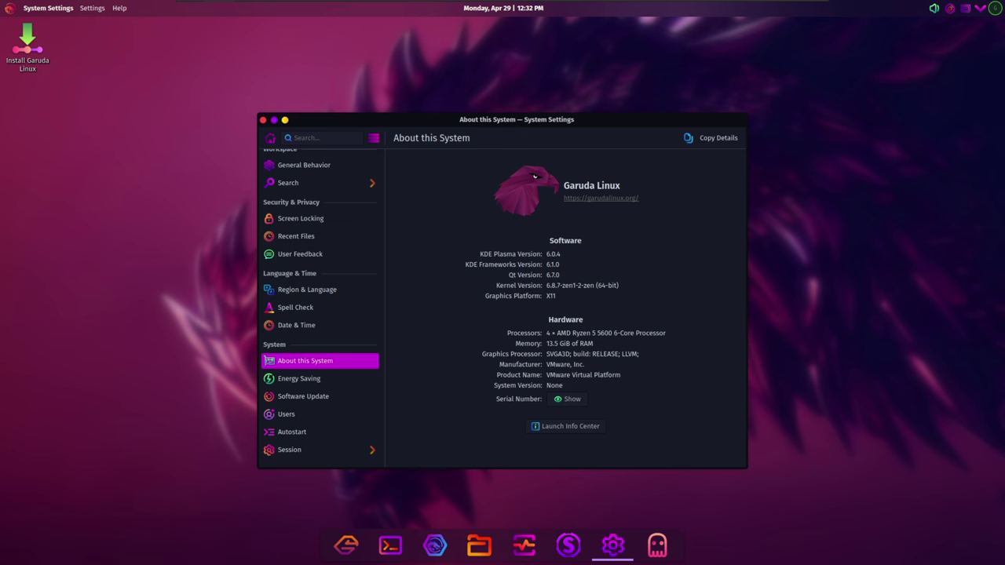
{"action": "double_click", "coordinate": [551, 297]}
{"action": "left_click_drag", "start_coordinate": [561, 255], "coordinate": [547, 255]}
- View the Mouse settings under Mouse & Touchpad and return to the main category list
{"action": "scroll", "coordinate": [314, 298], "scroll_direction": "up", "scroll_amount": 5}
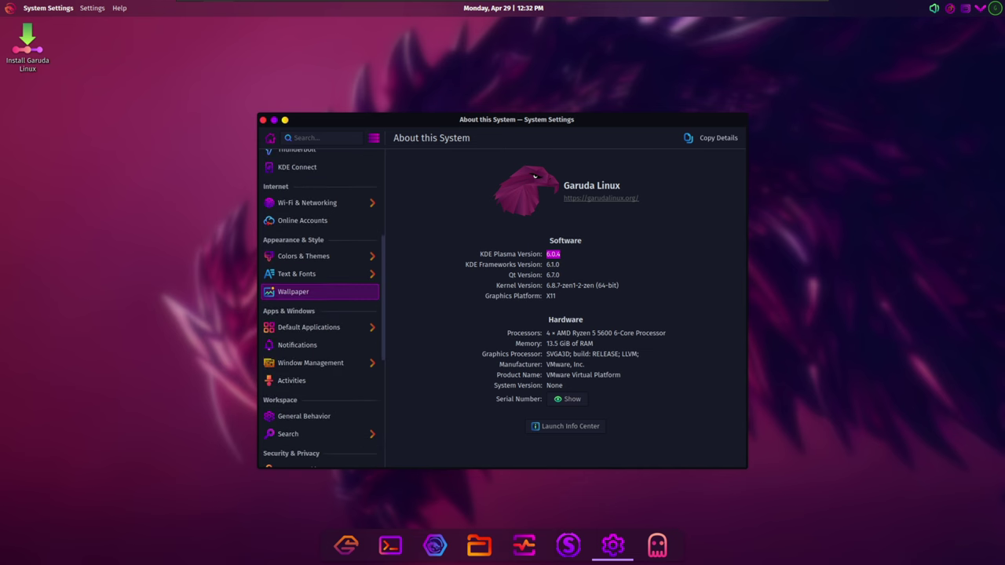
{"action": "scroll", "coordinate": [320, 298], "scroll_direction": "up", "scroll_amount": 4}
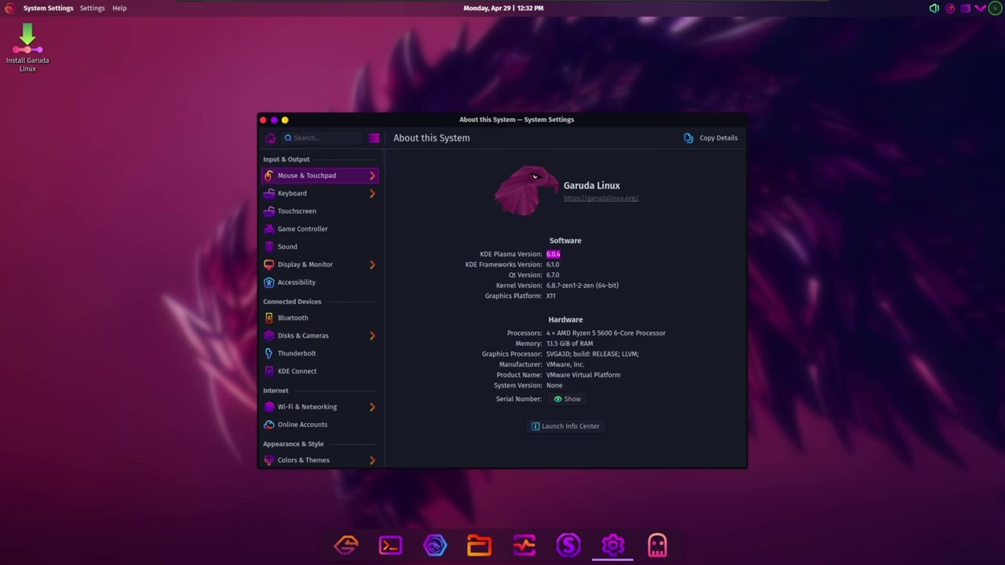
{"action": "left_click", "coordinate": [314, 175]}
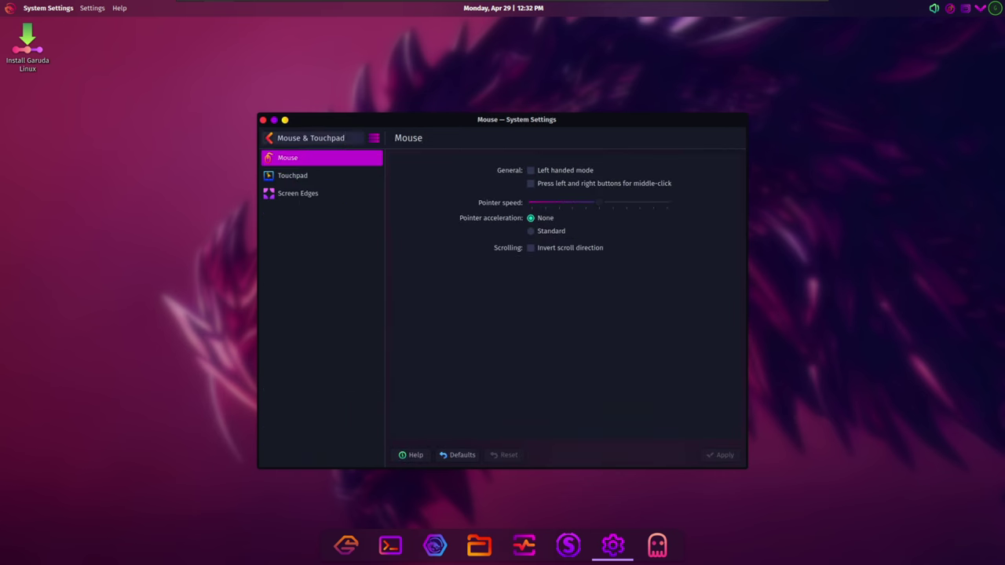
{"action": "left_click", "coordinate": [310, 138]}
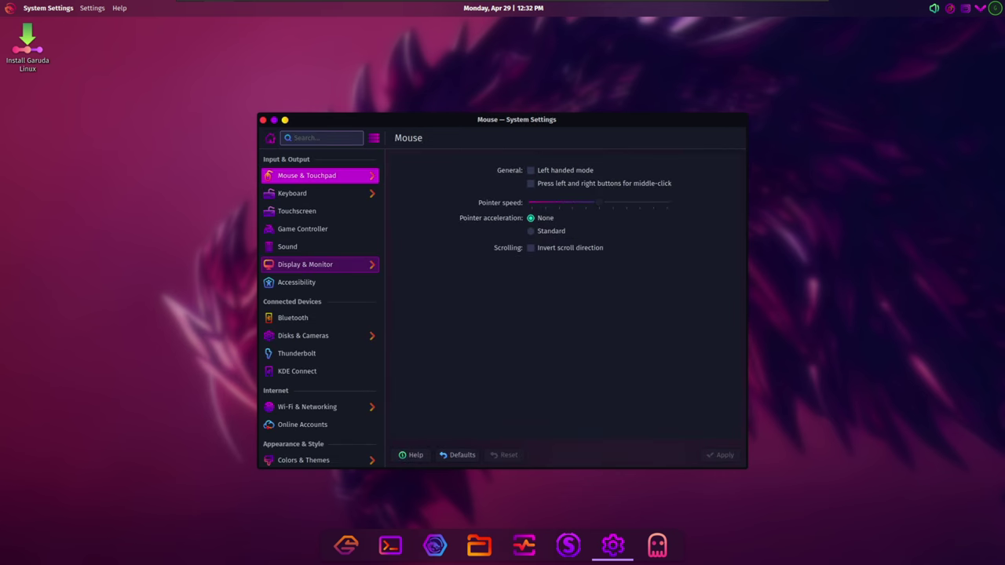
- Open Colors & Themes to view the global themes and browse the available color schemes
{"action": "scroll", "coordinate": [321, 269], "scroll_direction": "down", "scroll_amount": 3}
{"action": "scroll", "coordinate": [320, 307], "scroll_direction": "down", "scroll_amount": 3}
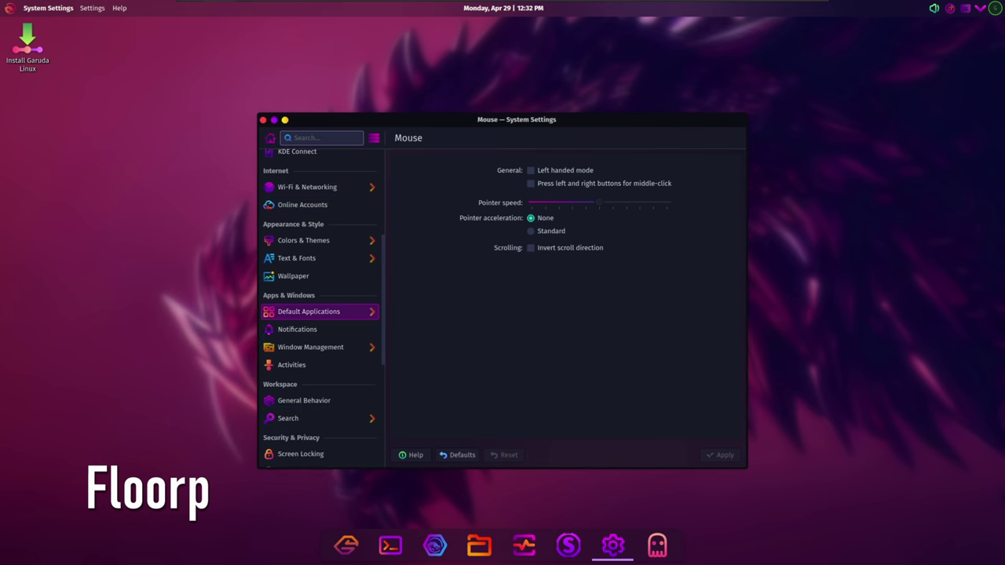
{"action": "left_click", "coordinate": [321, 241]}
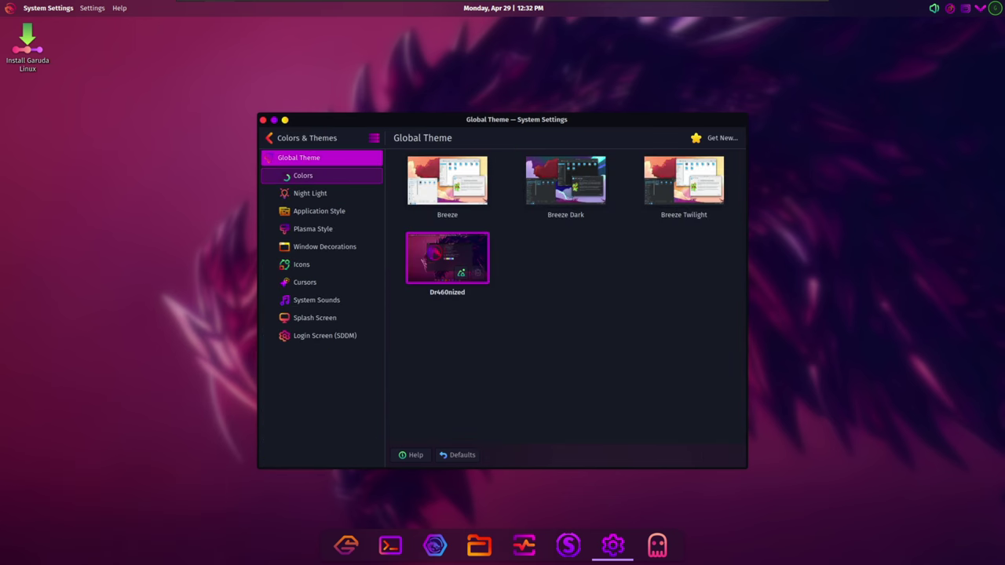
{"action": "left_click", "coordinate": [303, 176]}
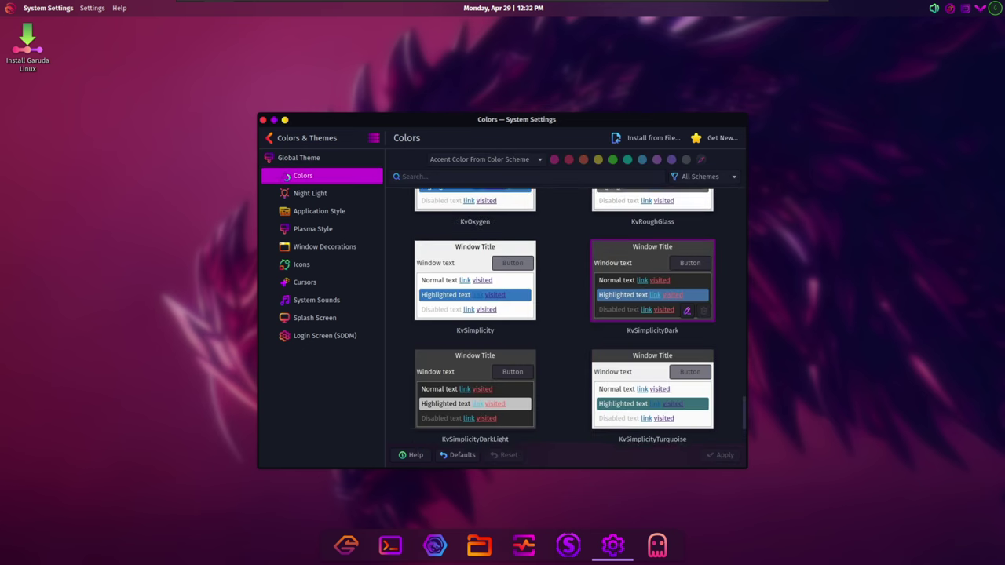
{"action": "scroll", "coordinate": [652, 346], "scroll_direction": "up", "scroll_amount": 4}
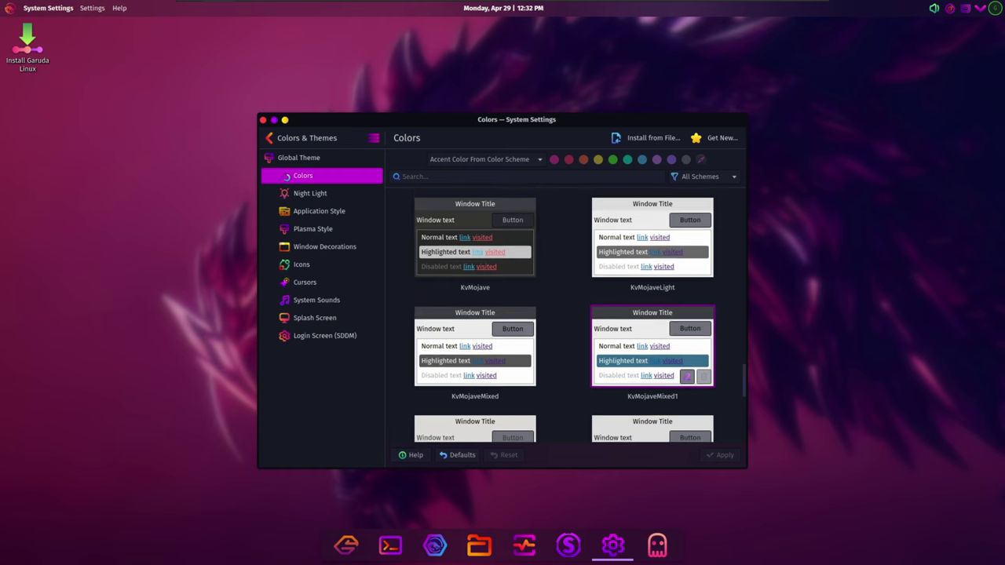
{"action": "scroll", "coordinate": [653, 346], "scroll_direction": "up", "scroll_amount": 4}
{"action": "scroll", "coordinate": [652, 334], "scroll_direction": "up", "scroll_amount": 6}
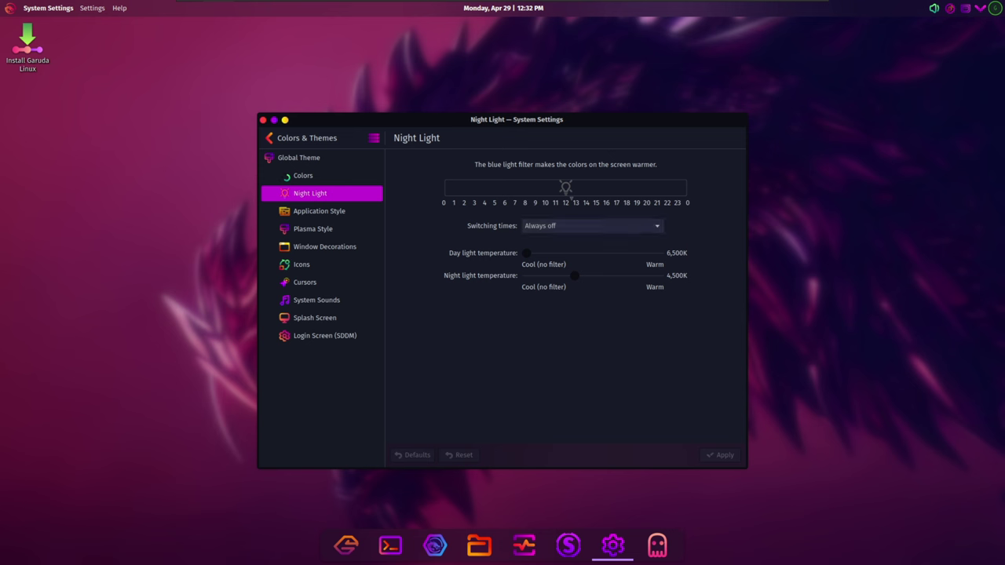
- Check the Night Light switching time options without changing them, and view the available Plasma styles
{"action": "left_click", "coordinate": [590, 226]}
{"action": "key", "text": "Escape"}
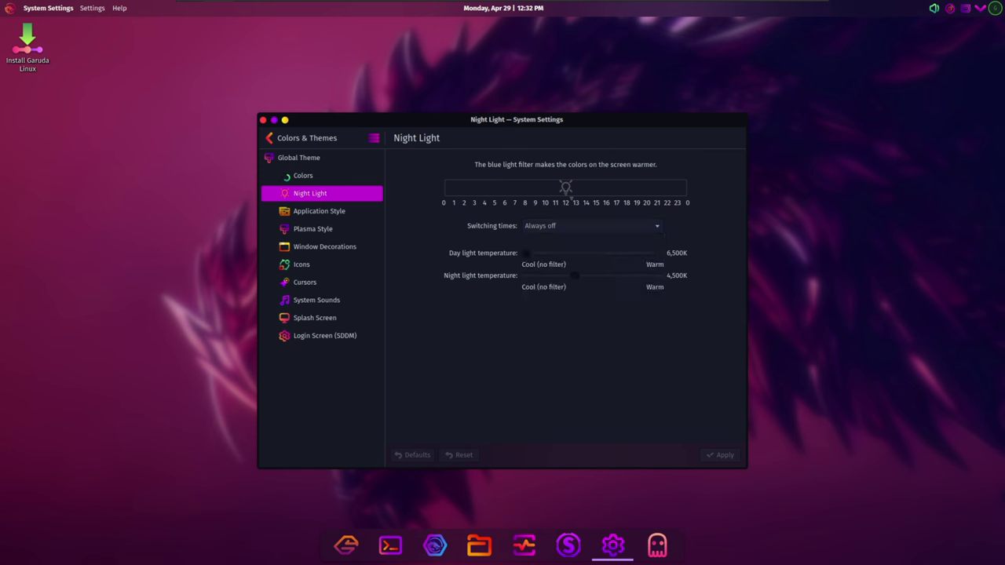
{"action": "left_click", "coordinate": [319, 211]}
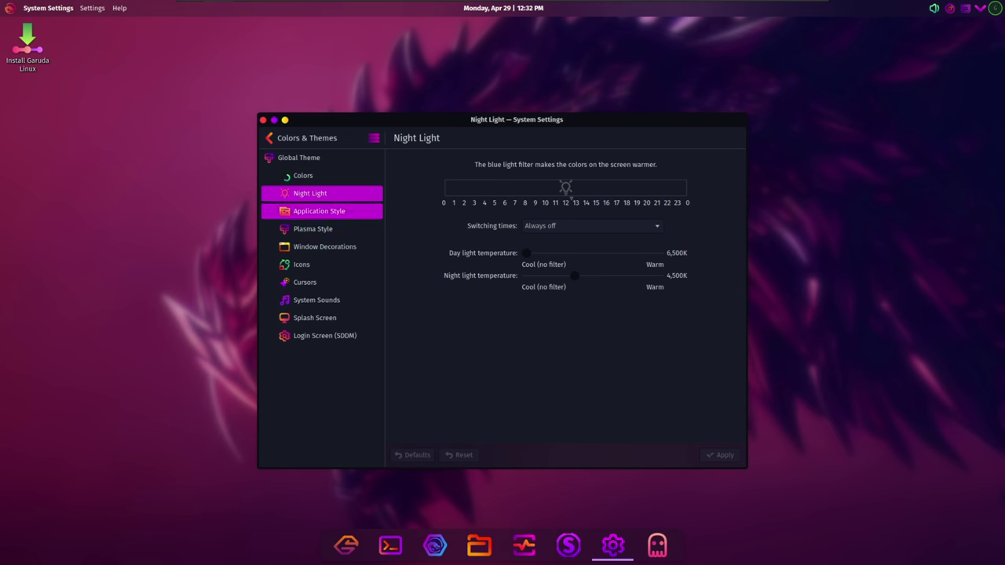
{"action": "left_click", "coordinate": [313, 229]}
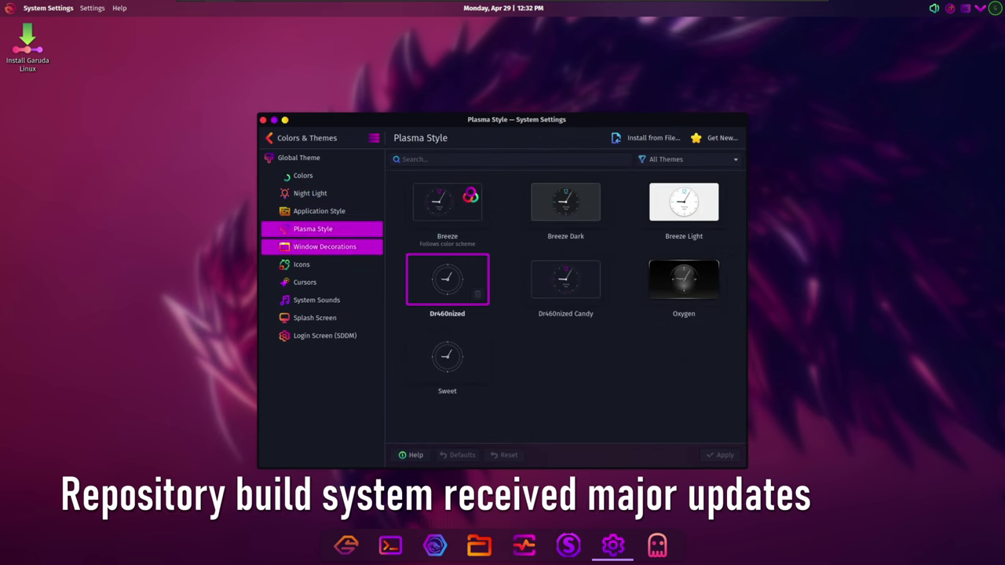
- Browse the available window decoration themes in Window Decorations
{"action": "left_click", "coordinate": [325, 247]}
{"action": "scroll", "coordinate": [476, 291], "scroll_direction": "down", "scroll_amount": 2}
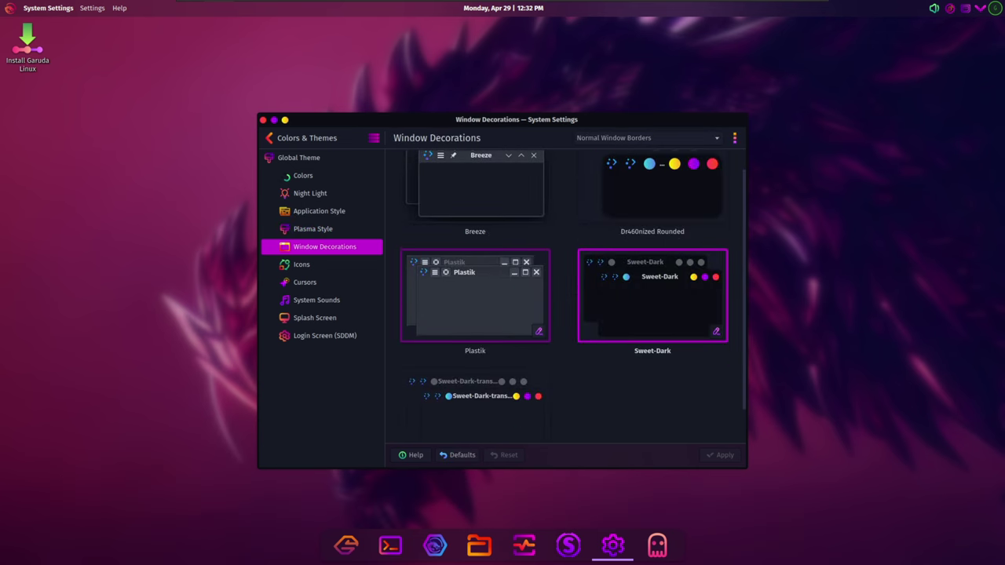
{"action": "scroll", "coordinate": [475, 291], "scroll_direction": "up", "scroll_amount": 2}
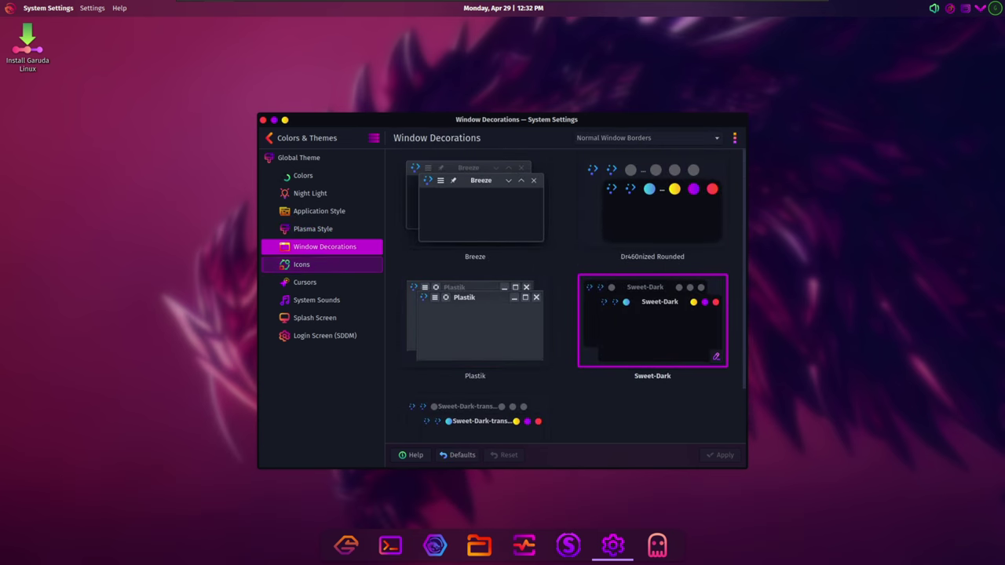
- Browse the available icon, cursor, system sound, splash screen and login screen themes under Colors & Themes, and return to the main category list
{"action": "left_click", "coordinate": [301, 265]}
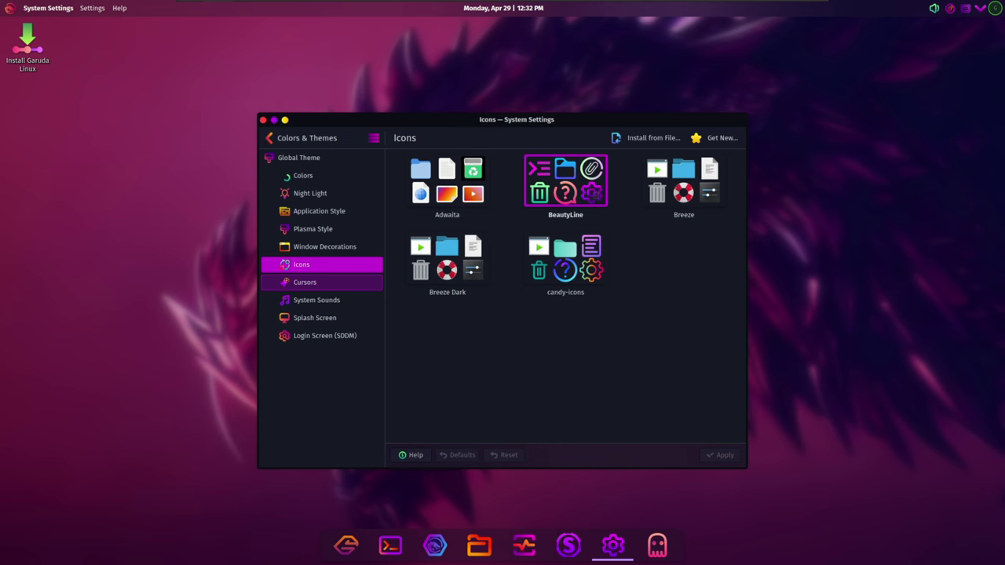
{"action": "left_click", "coordinate": [305, 282]}
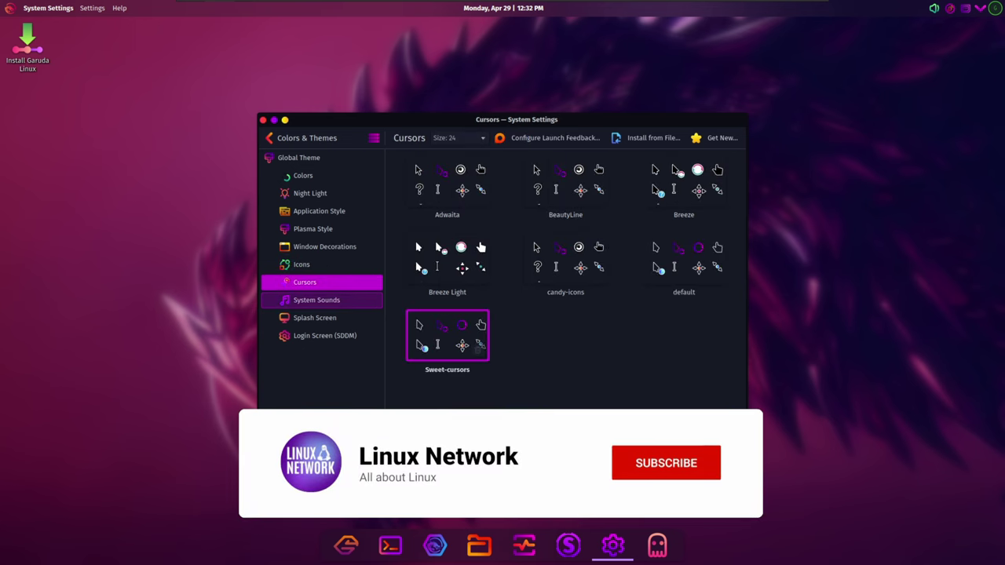
{"action": "left_click", "coordinate": [317, 300]}
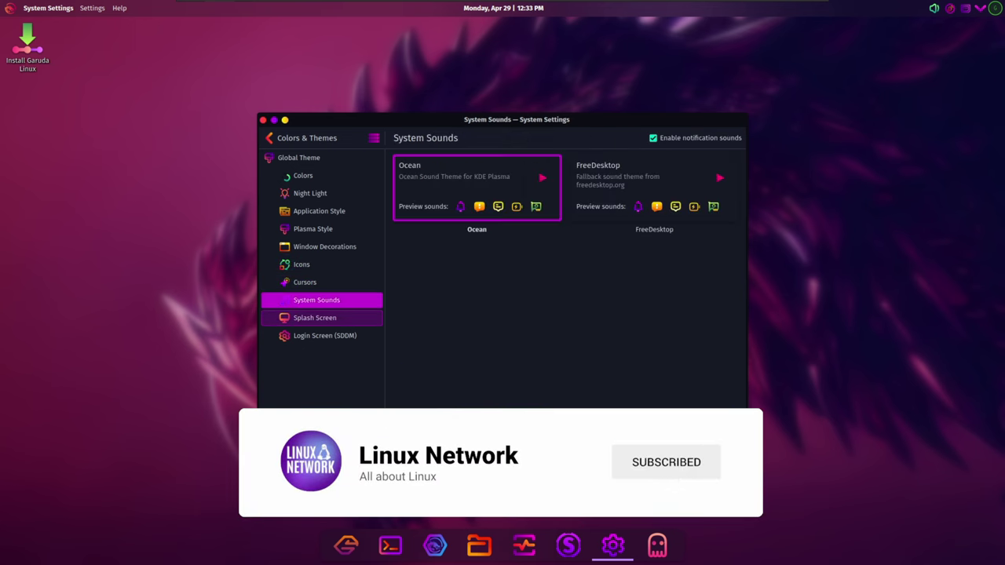
{"action": "left_click", "coordinate": [315, 318]}
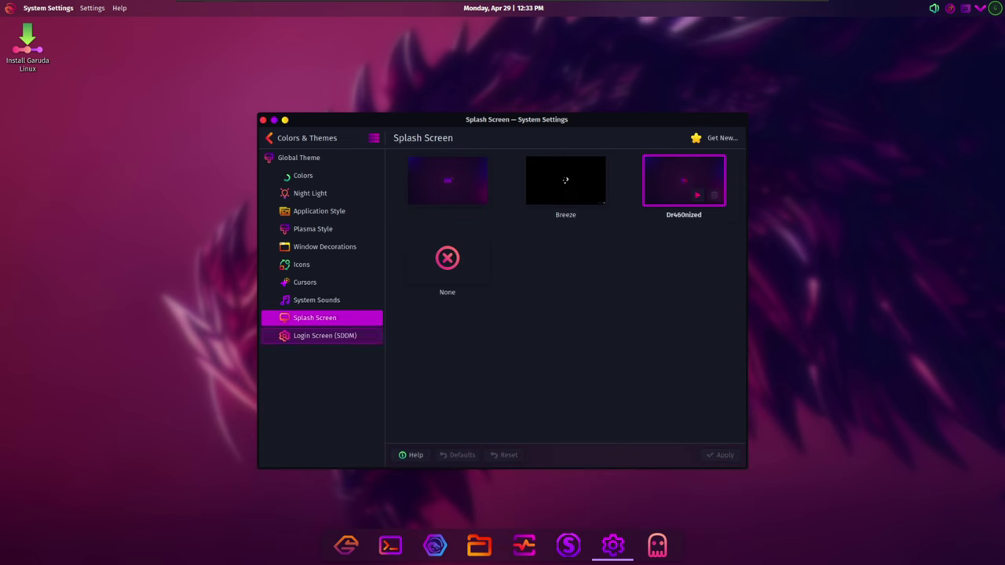
{"action": "left_click", "coordinate": [324, 335]}
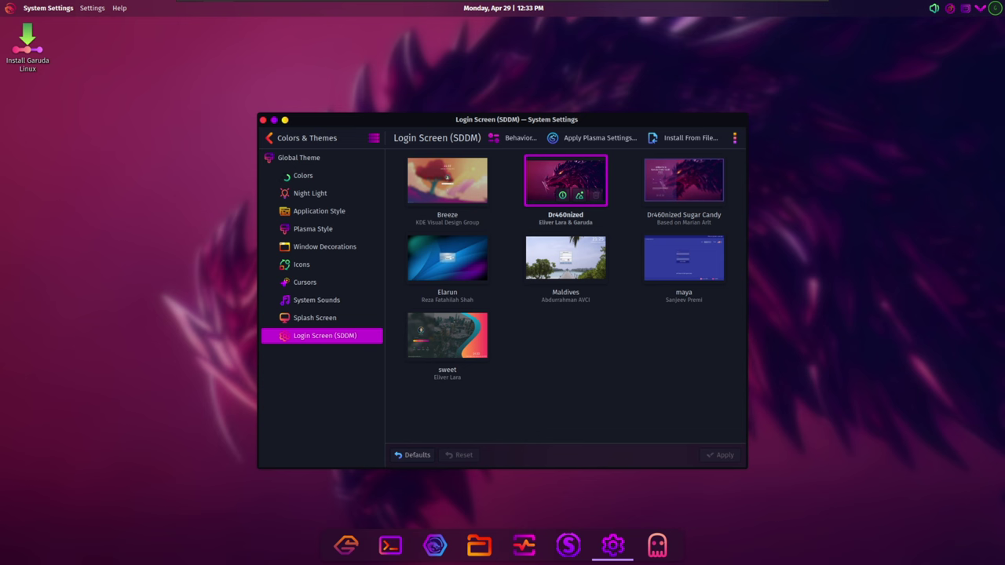
{"action": "left_click", "coordinate": [306, 137]}
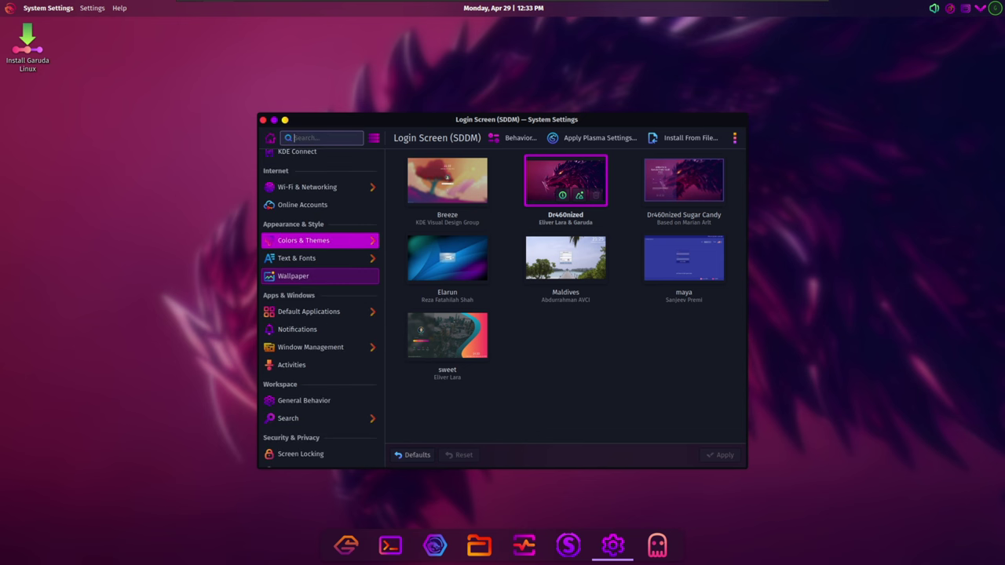
- View the Fonts settings under Text & Fonts and the assigned programs under Default Applications
{"action": "left_click", "coordinate": [314, 258]}
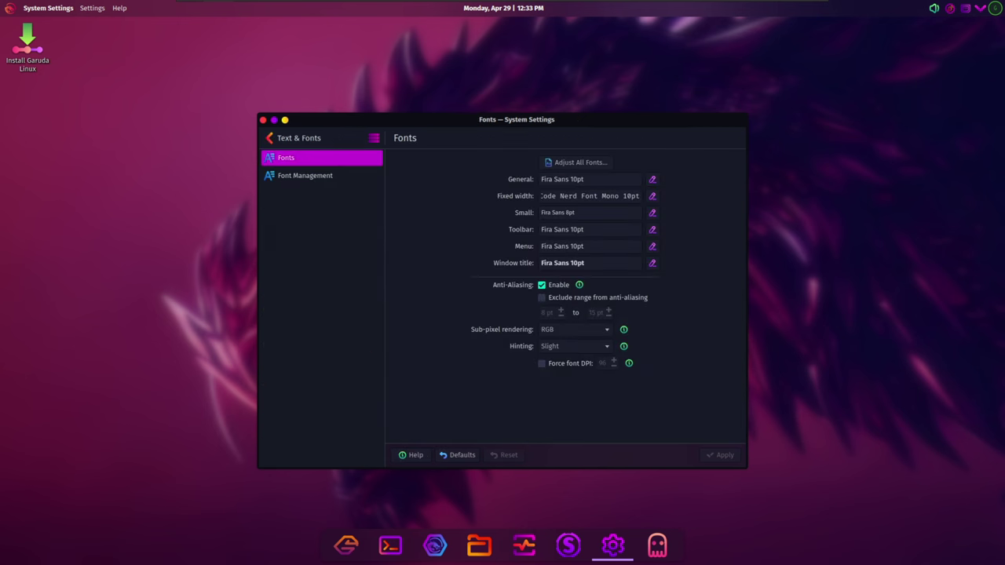
{"action": "left_click", "coordinate": [306, 137]}
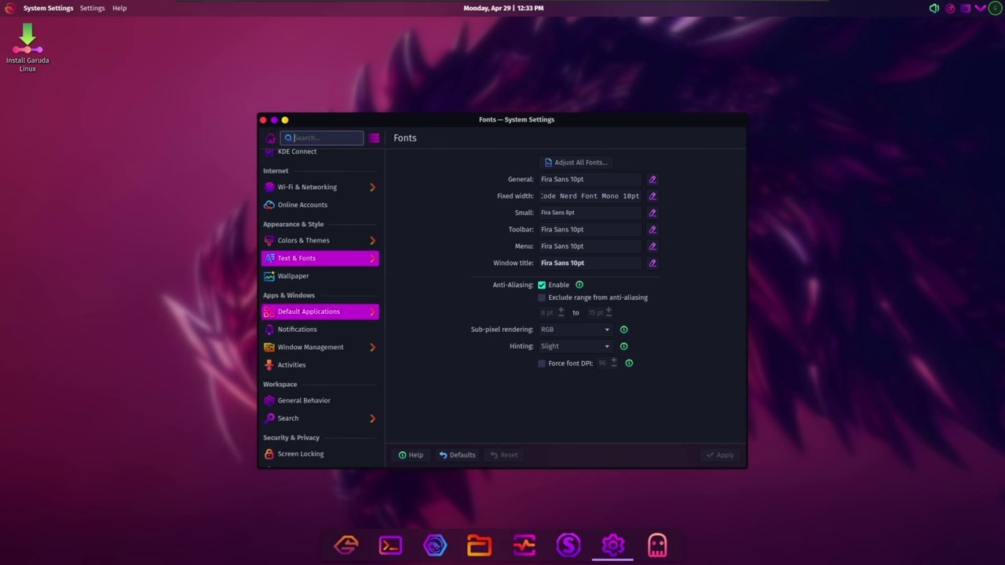
{"action": "left_click", "coordinate": [308, 312]}
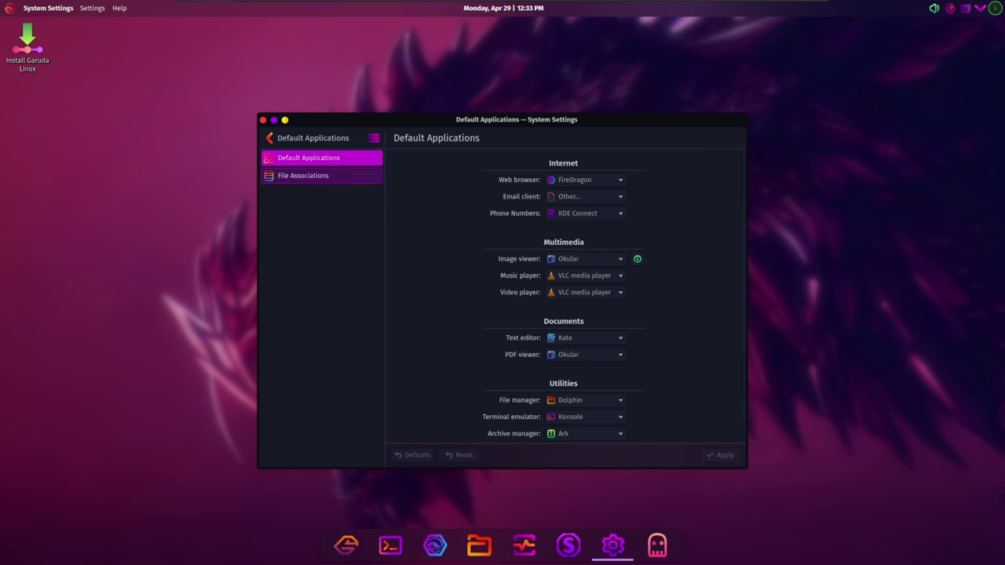
{"action": "left_click", "coordinate": [308, 138]}
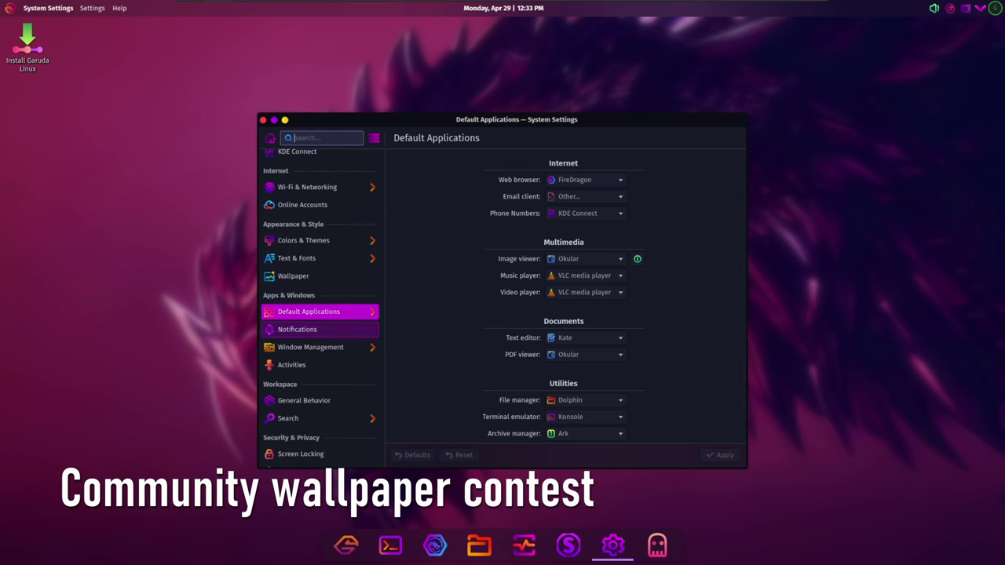
- Browse the bundled images on the Wallpaper page in an enlarged, repositioned window, and close System Settings
{"action": "left_click", "coordinate": [293, 277]}
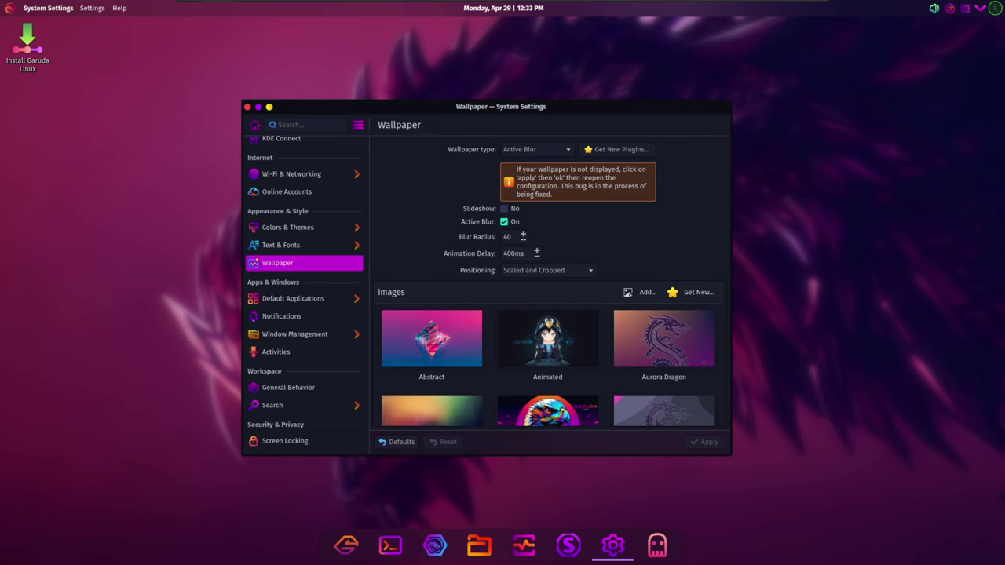
{"action": "left_click_drag", "start_coordinate": [731, 454], "coordinate": [964, 524]}
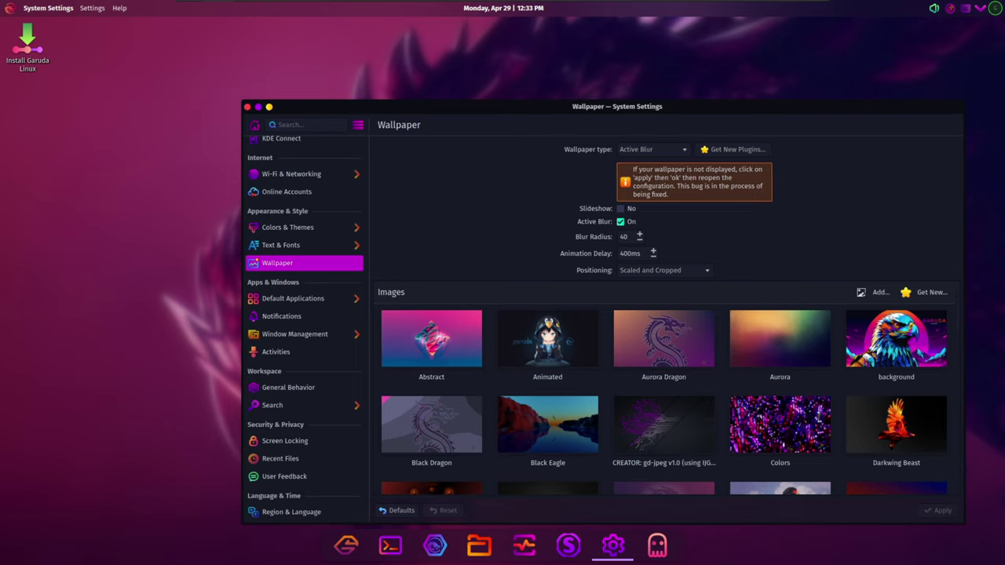
{"action": "left_click_drag", "start_coordinate": [633, 107], "coordinate": [523, 50]}
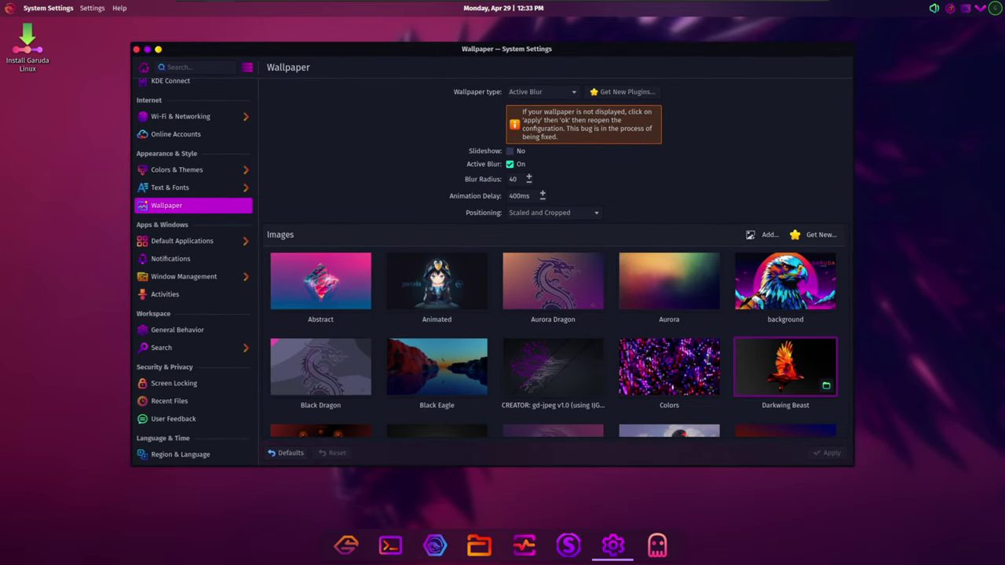
{"action": "scroll", "coordinate": [785, 366], "scroll_direction": "down", "scroll_amount": 4}
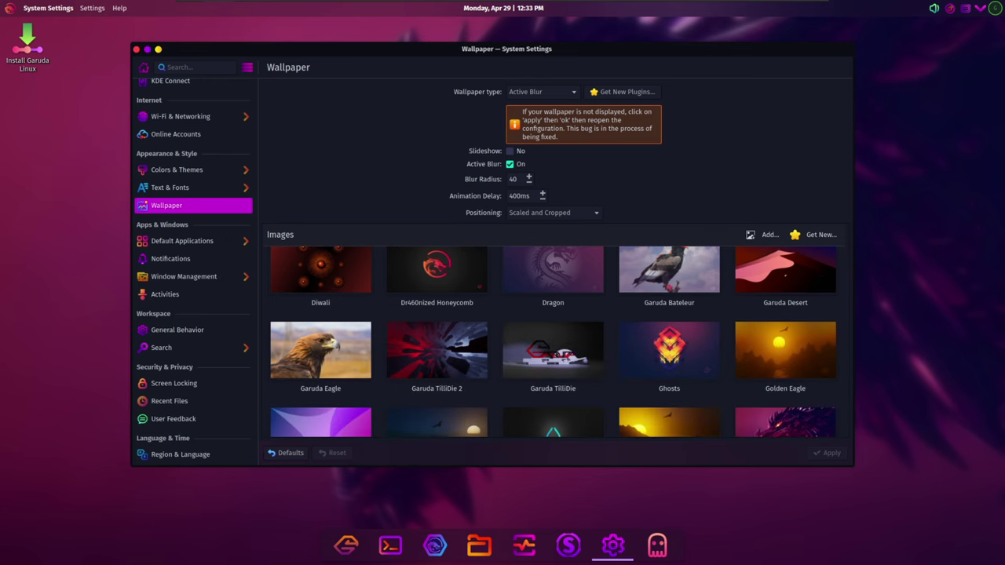
{"action": "left_click", "coordinate": [136, 49]}
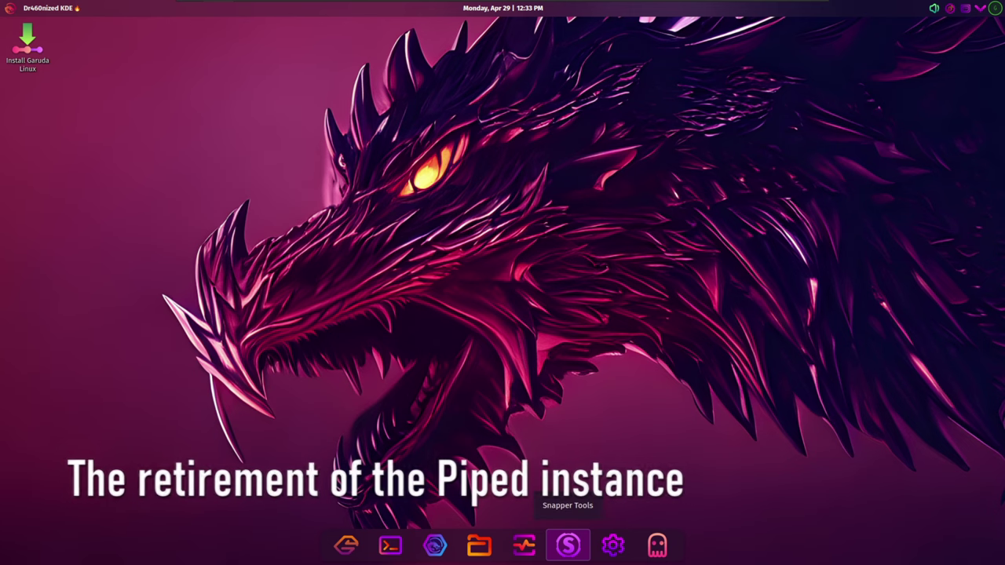
- Launch Snapper Tools twice, dismissing its error dialog each time
{"action": "left_click", "coordinate": [568, 546]}
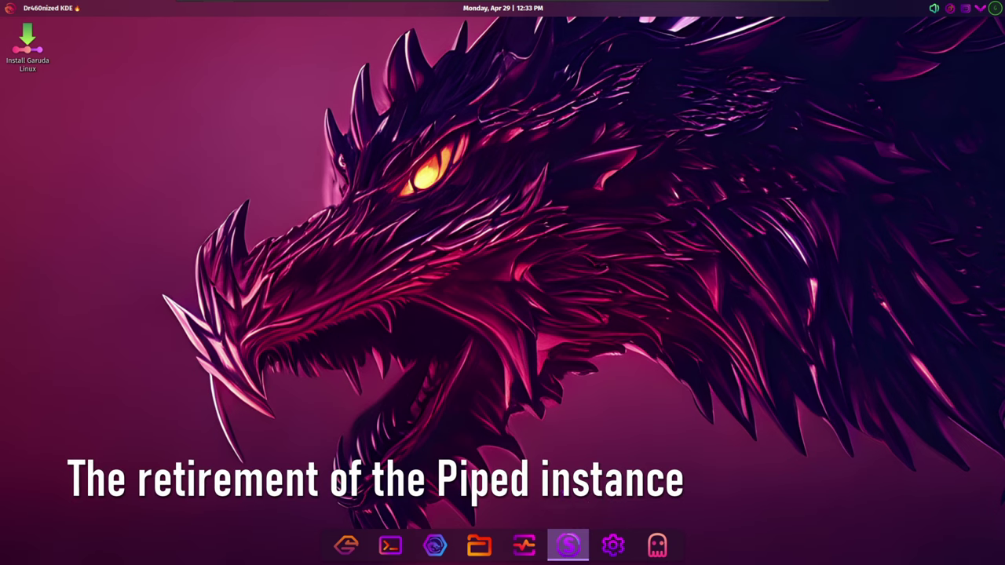
{"action": "left_click", "coordinate": [243, 146]}
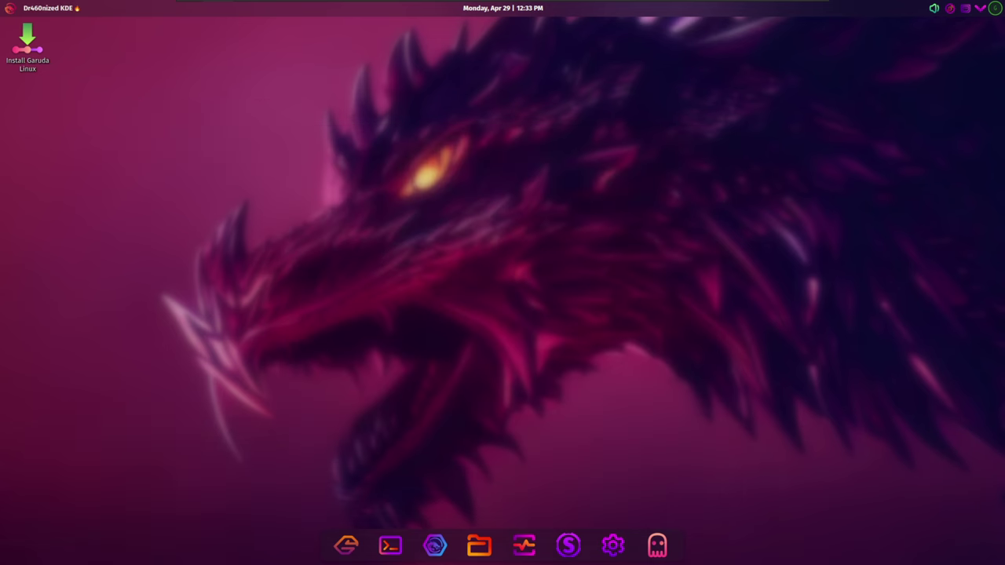
{"action": "left_click", "coordinate": [575, 547]}
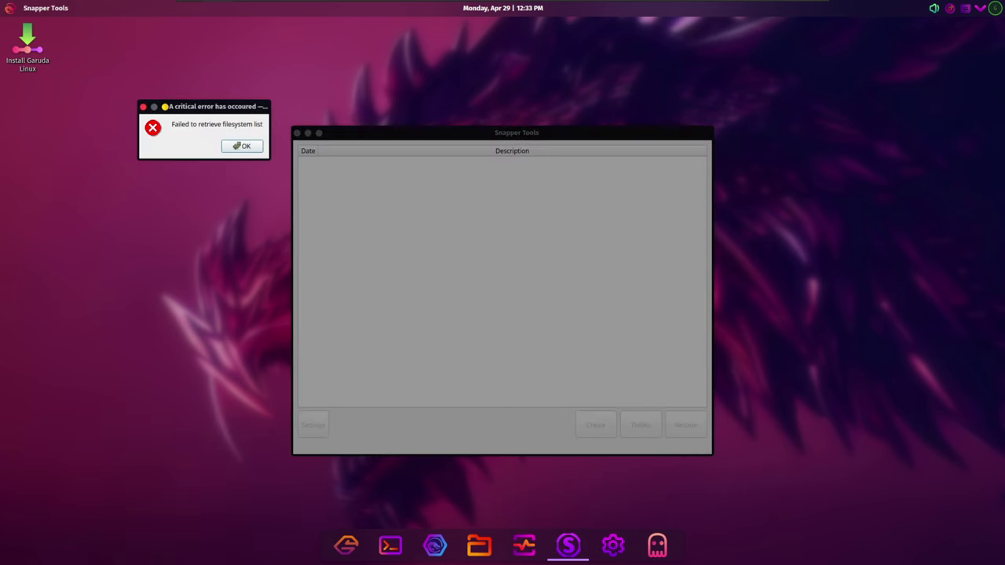
{"action": "left_click", "coordinate": [242, 146]}
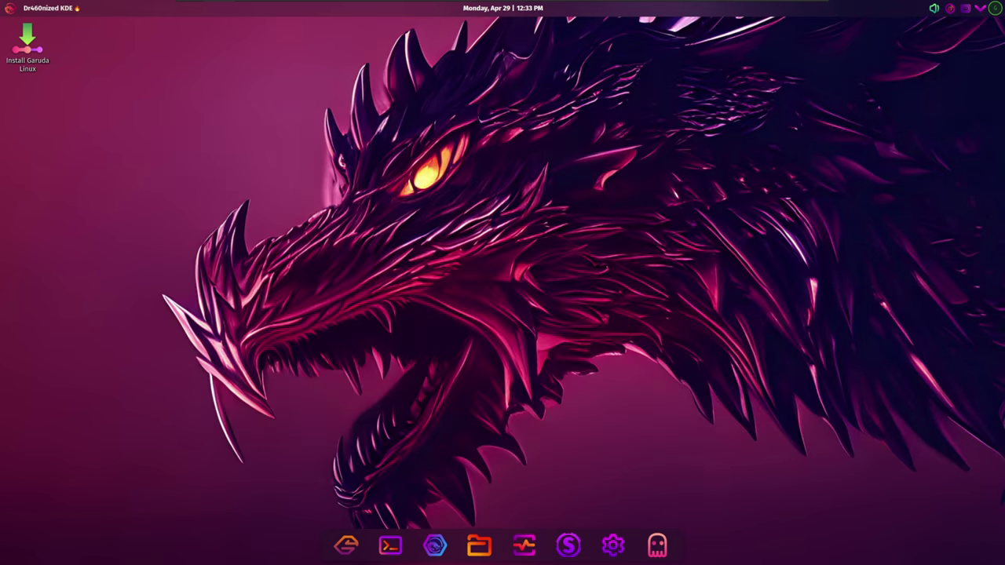
- Launch the Octopi package manager, dismiss its error dialog, and close it after viewing the main window
{"action": "left_click", "coordinate": [664, 549]}
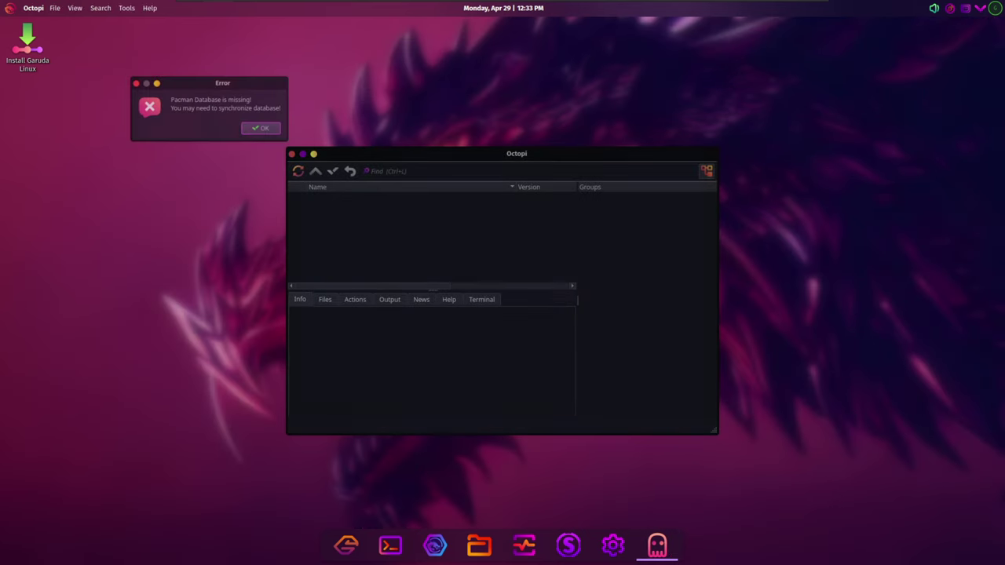
{"action": "key", "text": "Return"}
{"action": "left_click_drag", "start_coordinate": [464, 154], "coordinate": [391, 102]}
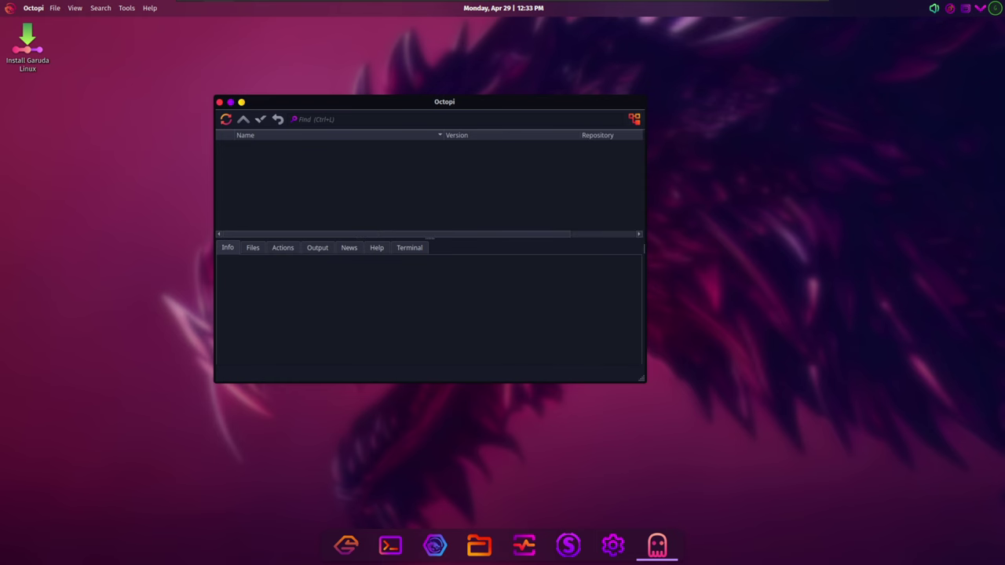
{"action": "key", "text": "alt+F4"}
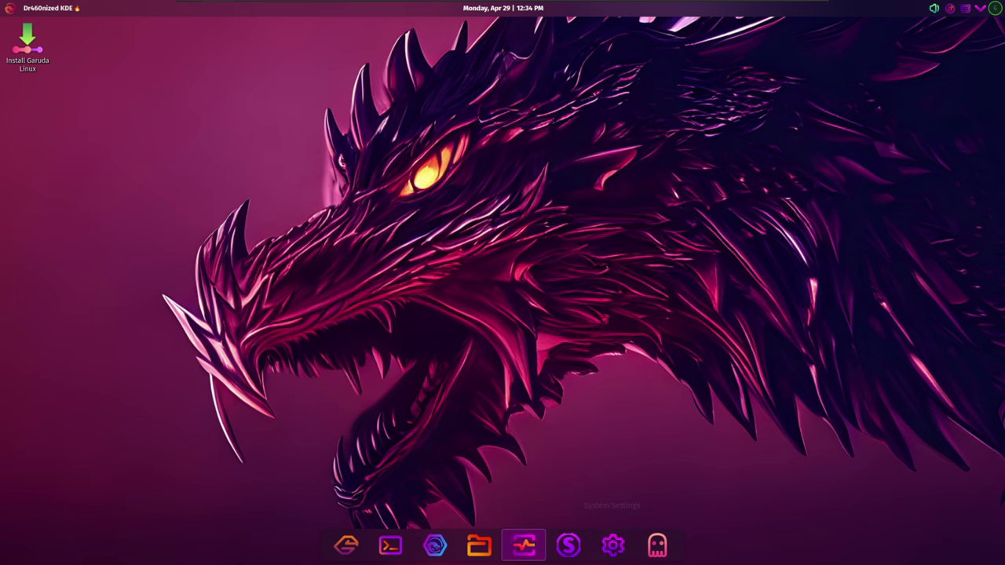
- Open System Monitor, view its Overview, Applications, History and Processes pages, and close it
{"action": "left_click", "coordinate": [523, 545]}
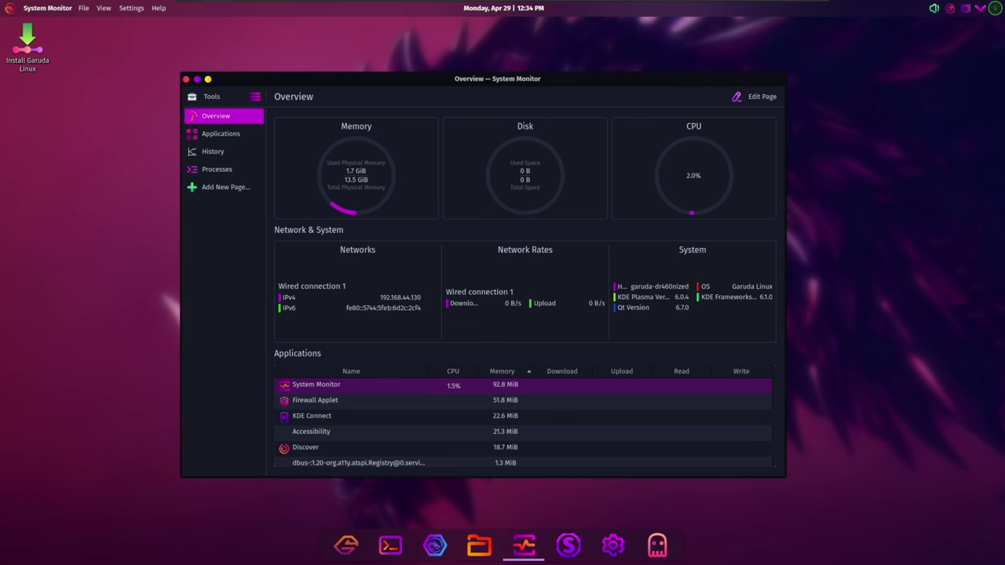
{"action": "left_click", "coordinate": [223, 133]}
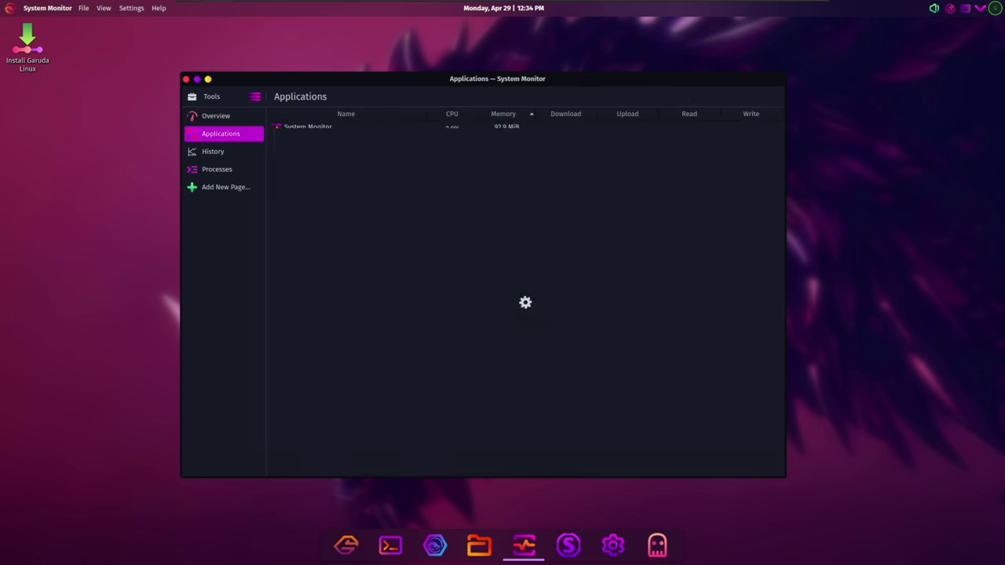
{"action": "left_click", "coordinate": [221, 152]}
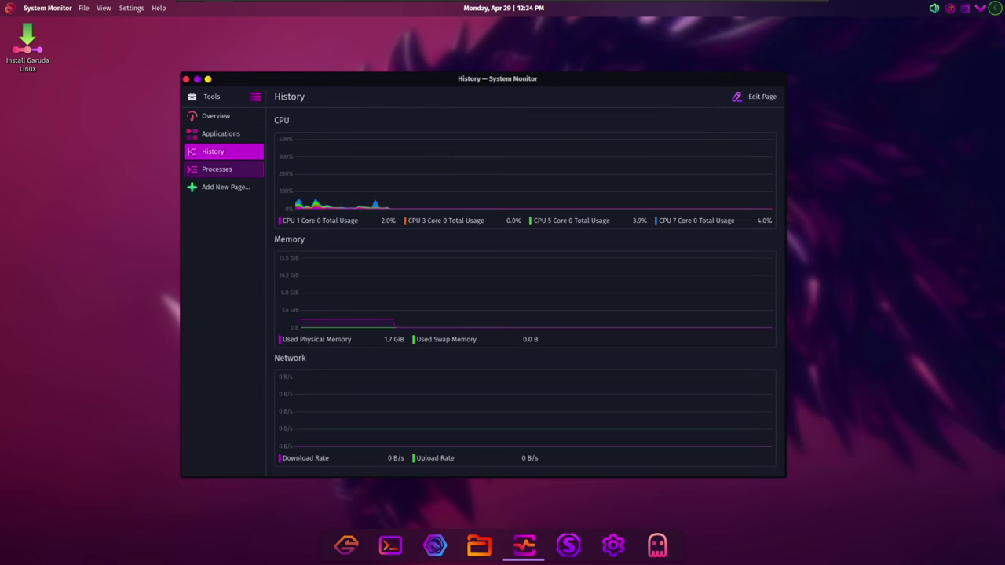
{"action": "left_click", "coordinate": [217, 169]}
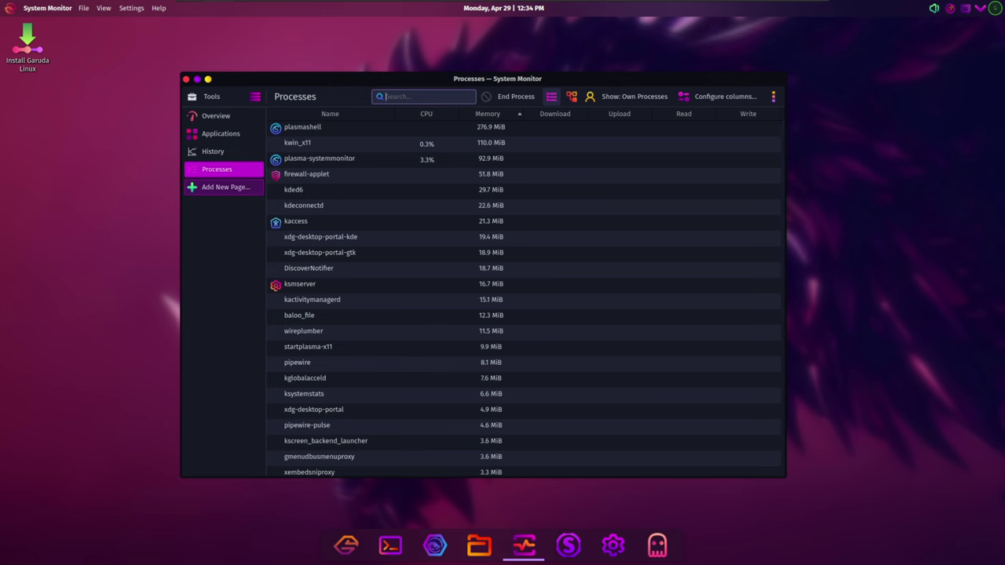
{"action": "left_click", "coordinate": [424, 96]}
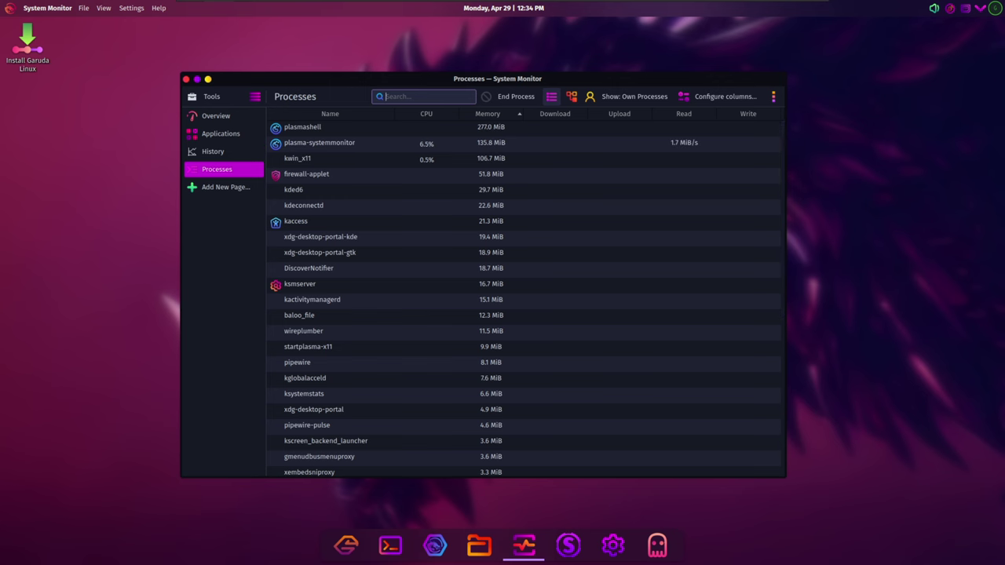
{"action": "key", "text": "alt+F4"}
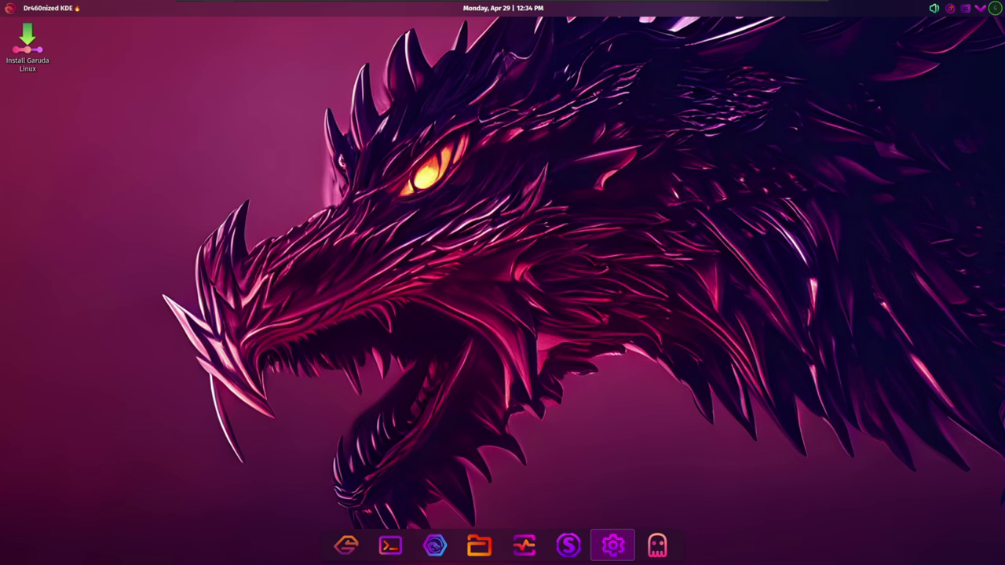
- Reopen System Settings and view the Display & Monitor, Bluetooth and Disks & Cameras pages
{"action": "left_click", "coordinate": [613, 546]}
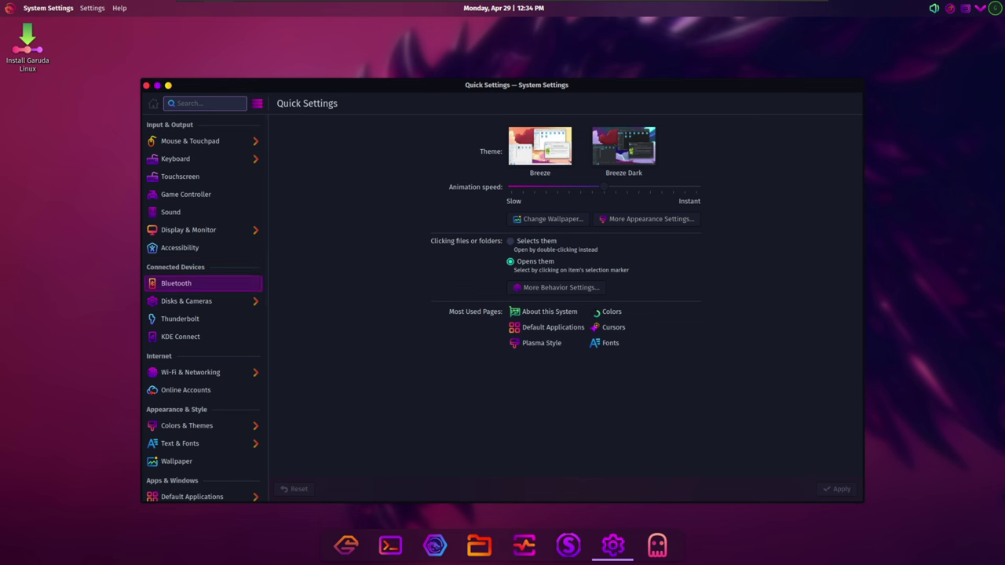
{"action": "left_click", "coordinate": [188, 229]}
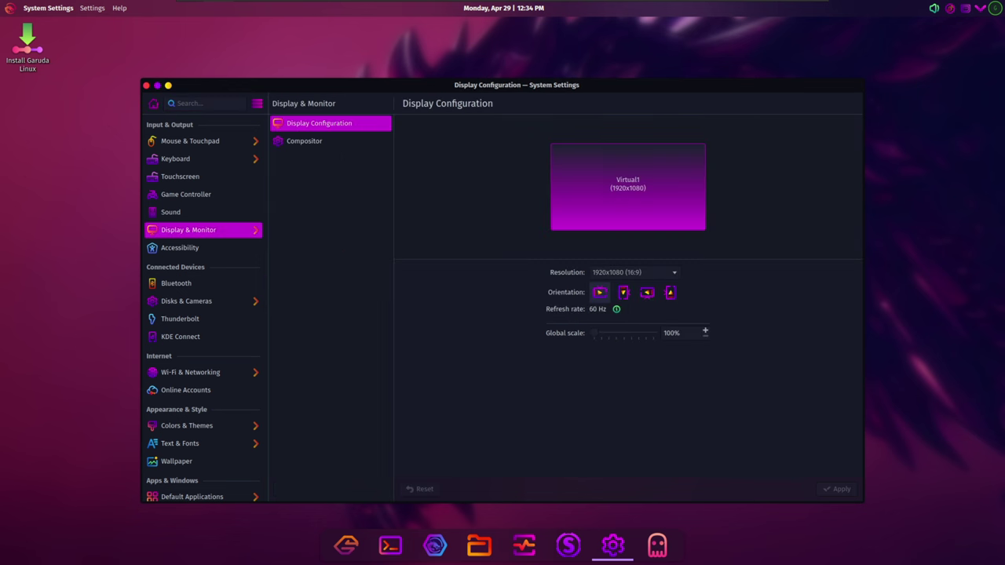
{"action": "left_click", "coordinate": [189, 284]}
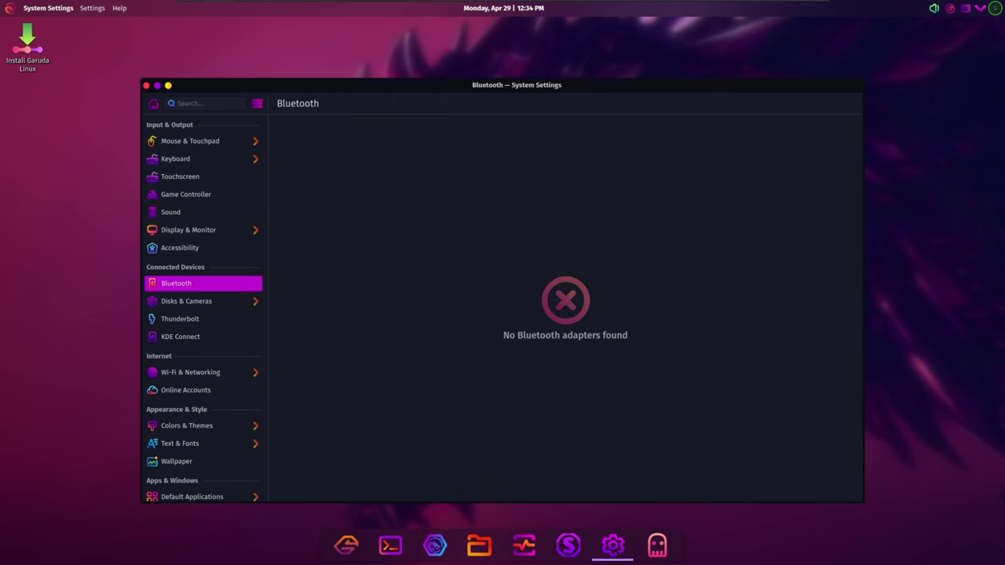
{"action": "left_click", "coordinate": [188, 302]}
{"action": "left_click", "coordinate": [188, 301]}
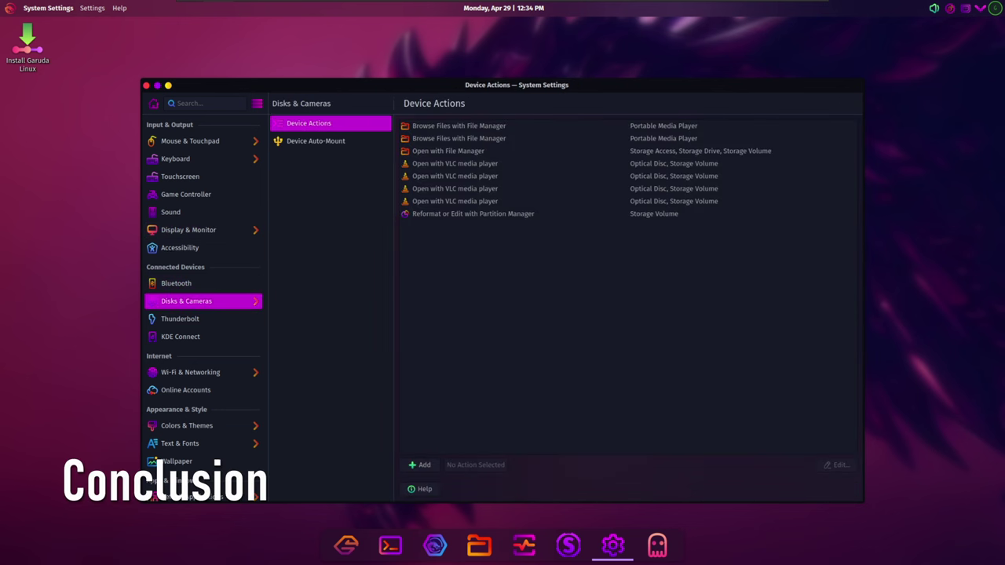
- View the Thunderbolt, KDE Connect and Wi-Fi & Networking settings pages
{"action": "left_click", "coordinate": [189, 318]}
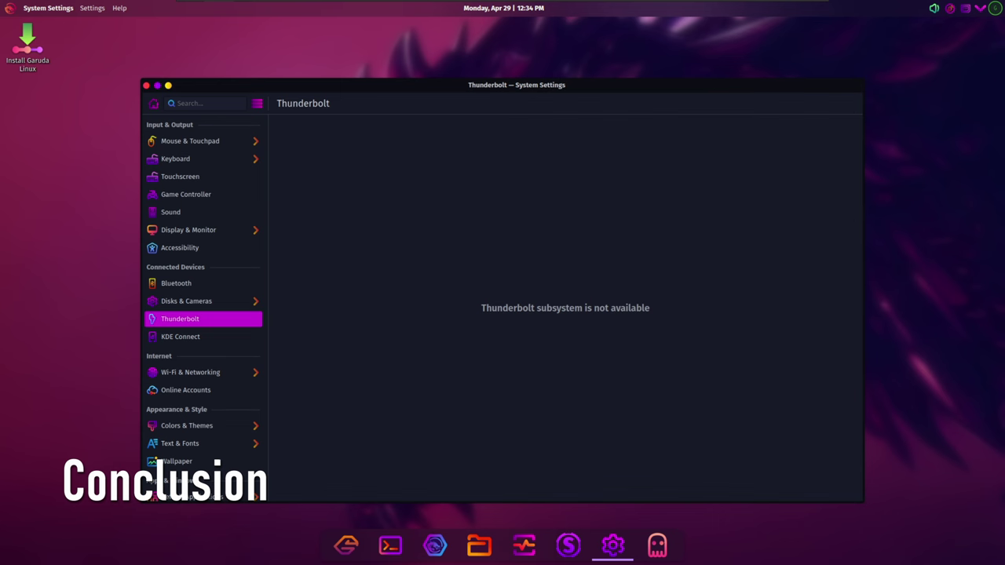
{"action": "left_click", "coordinate": [180, 336]}
{"action": "scroll", "coordinate": [205, 314], "scroll_direction": "down", "scroll_amount": 2}
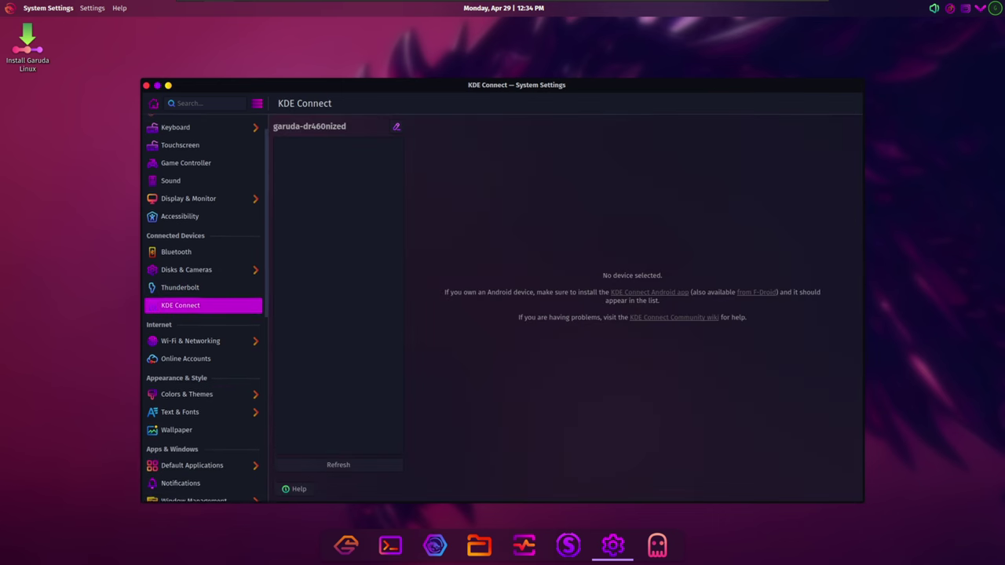
{"action": "scroll", "coordinate": [204, 377], "scroll_direction": "down", "scroll_amount": 1}
{"action": "left_click", "coordinate": [190, 310]}
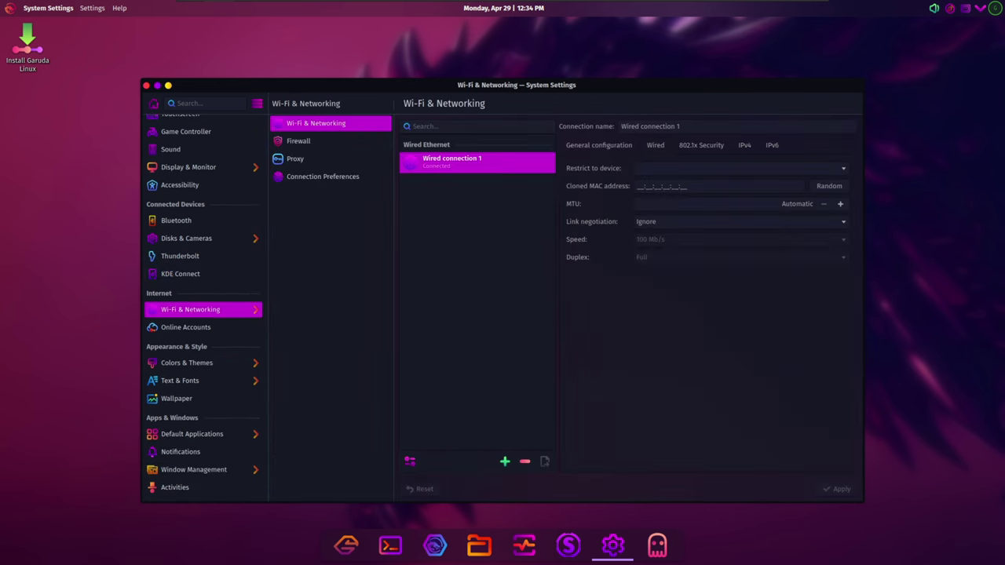
- View the Colors & Themes, Default Applications and Notifications settings pages
{"action": "left_click", "coordinate": [187, 363]}
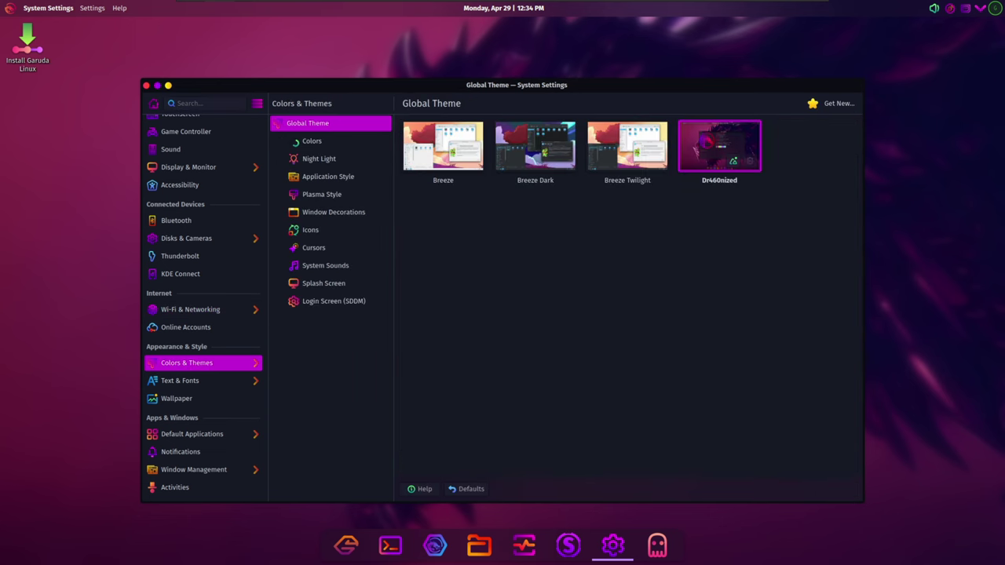
{"action": "scroll", "coordinate": [204, 275], "scroll_direction": "down", "scroll_amount": 4}
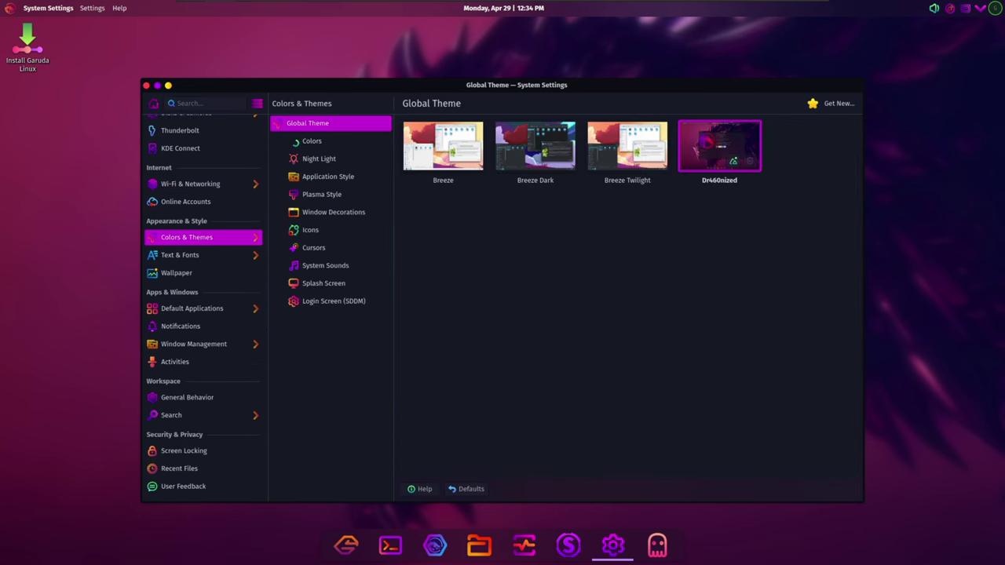
{"action": "left_click", "coordinate": [193, 309]}
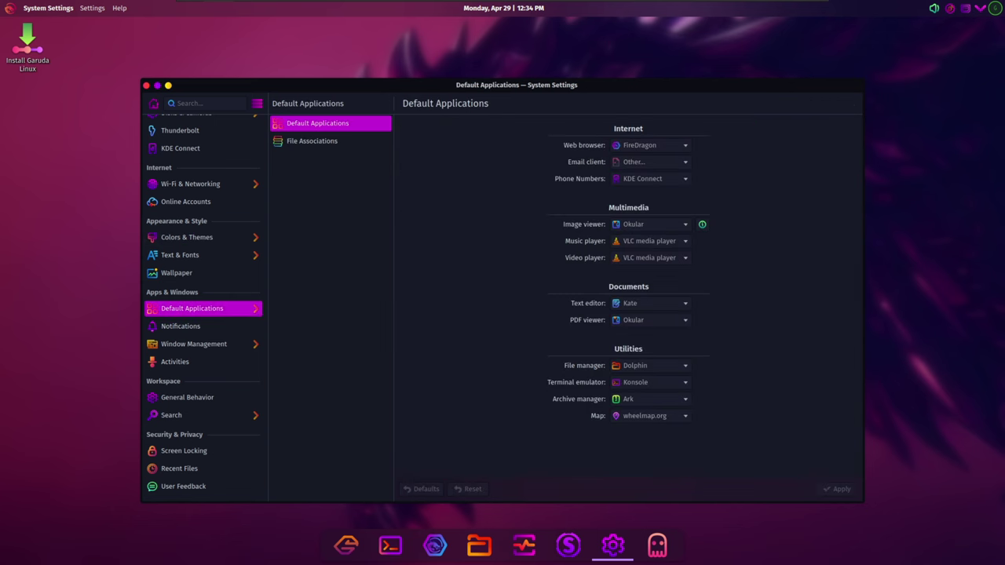
{"action": "left_click", "coordinate": [181, 327]}
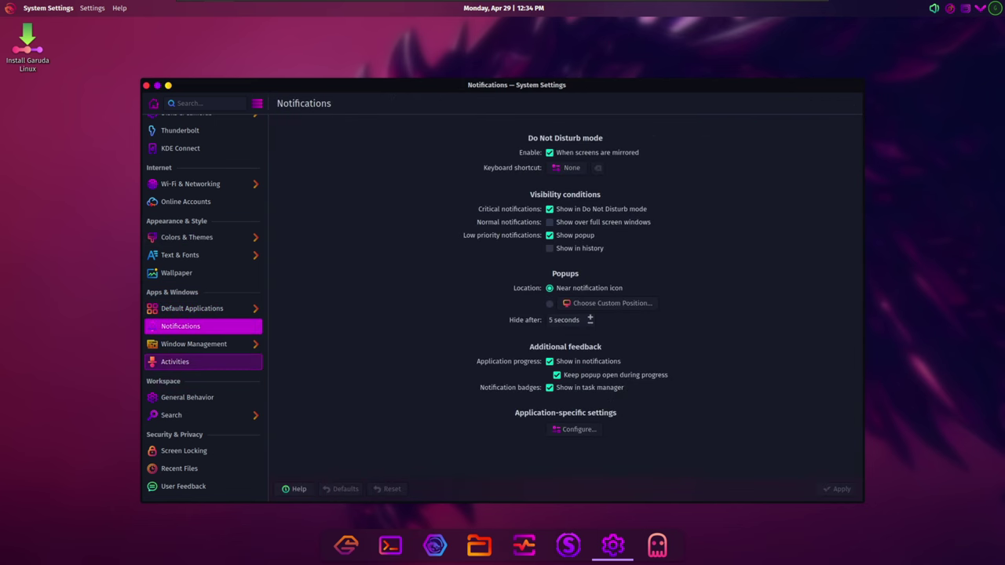
- View the Window Management and Activities settings pages, and close System Settings
{"action": "left_click", "coordinate": [193, 344]}
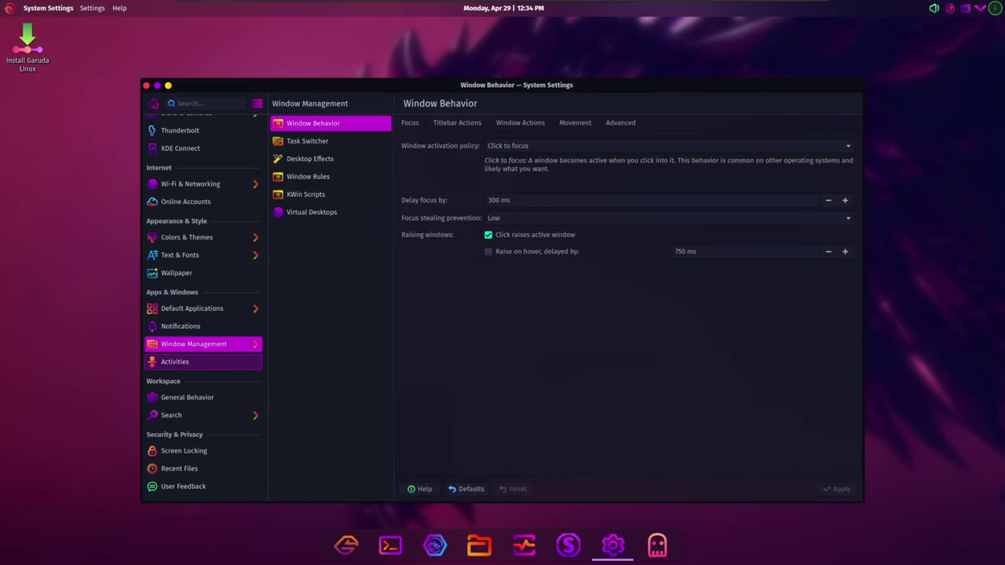
{"action": "left_click", "coordinate": [175, 362]}
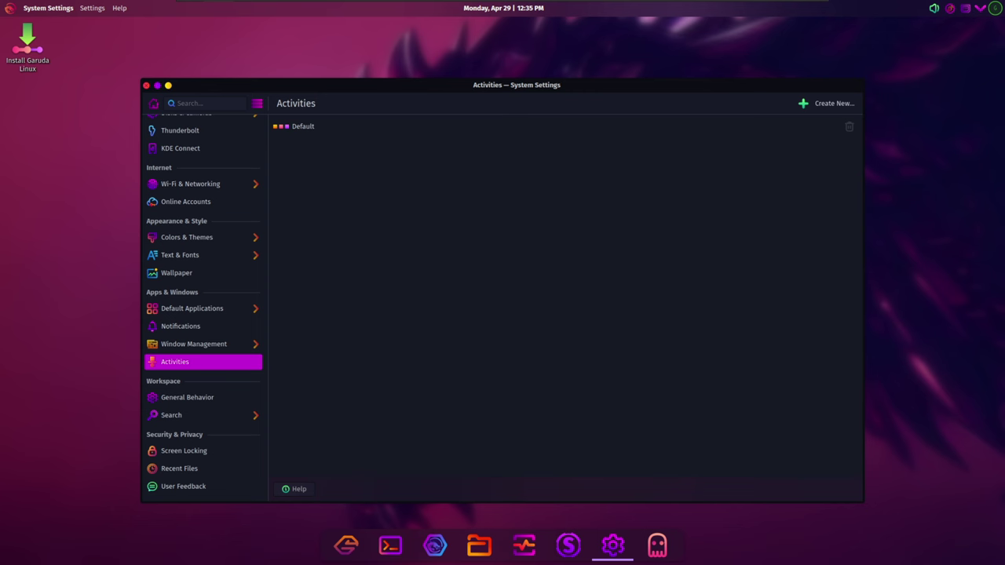
{"action": "left_click", "coordinate": [146, 86]}
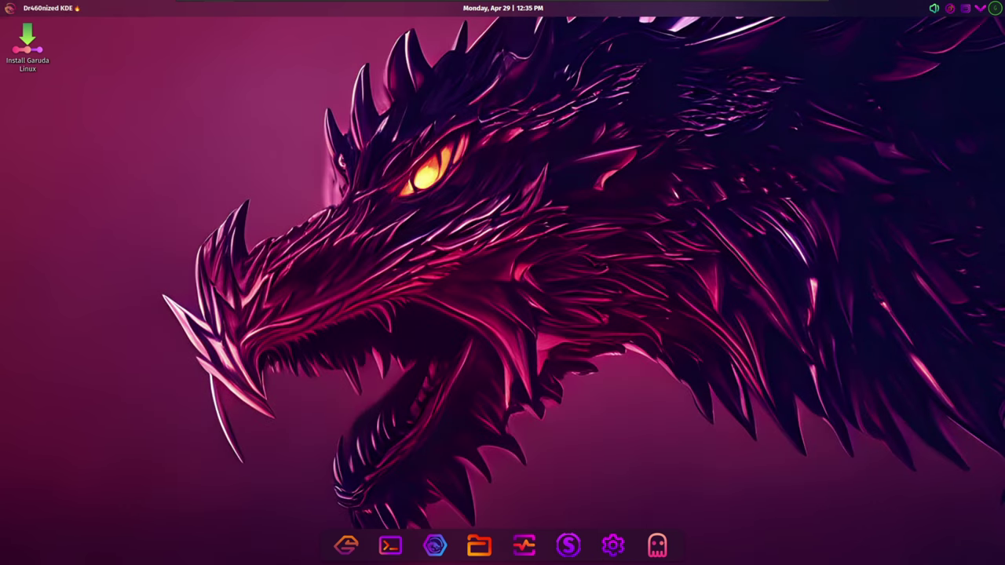
{"action": "key", "text": "super"}
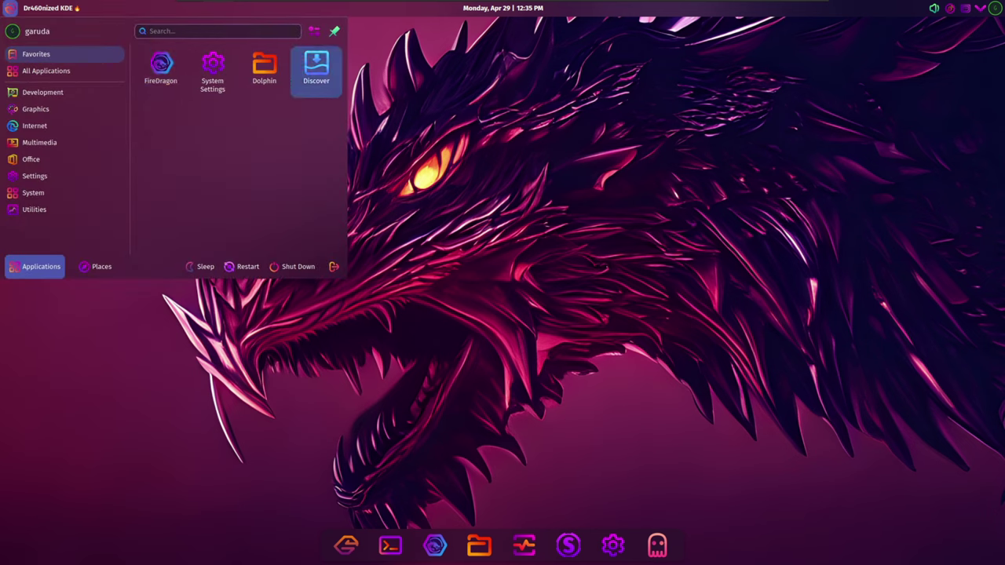
{"action": "key", "text": "Escape"}
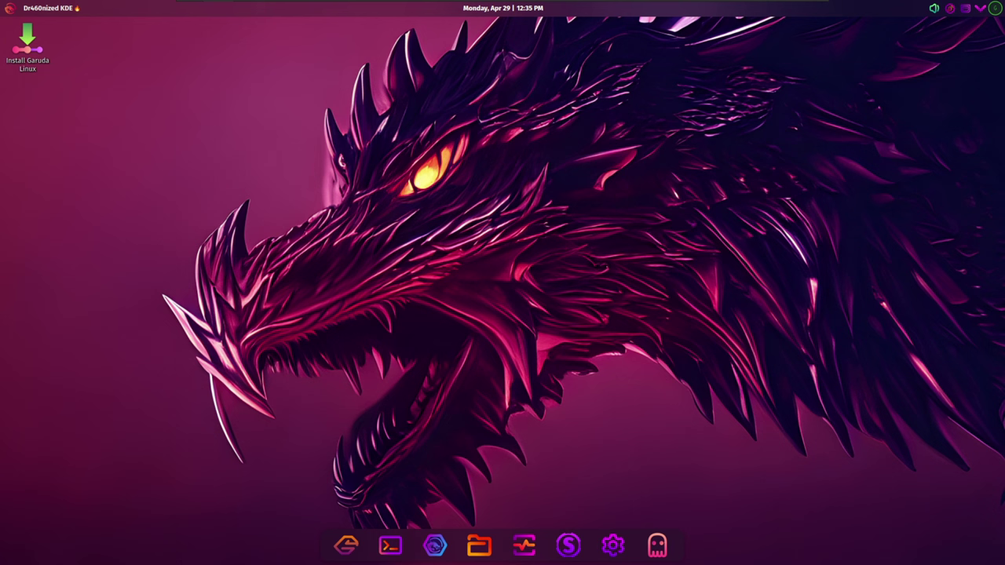